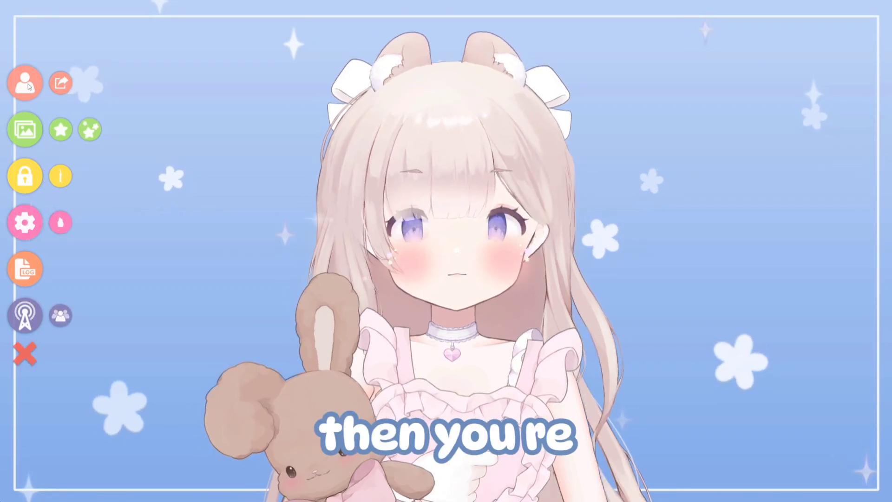
- Unload the bunny-eared model, load VTUBER CLOUD [LITTLE MEWN], and auto-create its 20 tracking parameters
{"action": "left_click", "coordinate": [29, 83]}
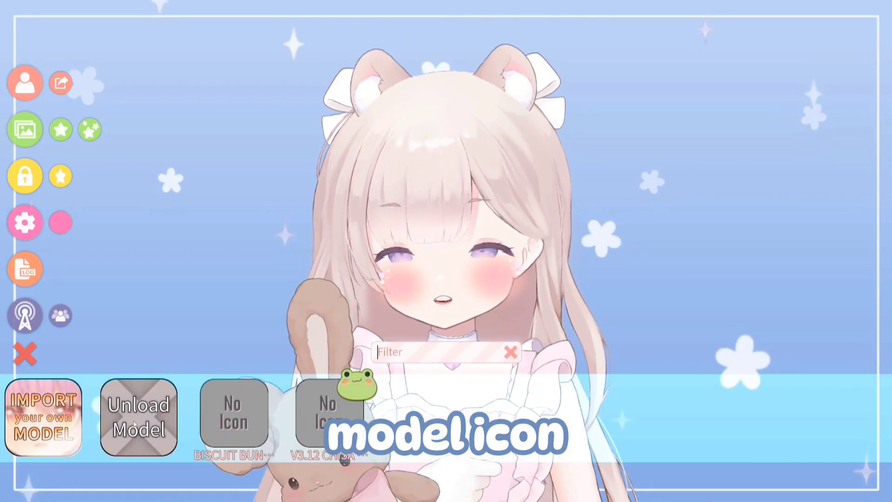
{"action": "left_click", "coordinate": [133, 428]}
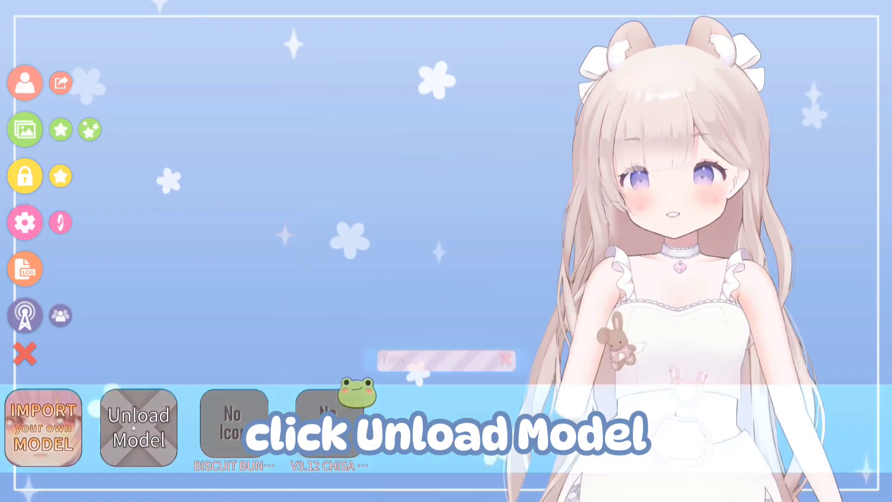
{"action": "left_click", "coordinate": [37, 87]}
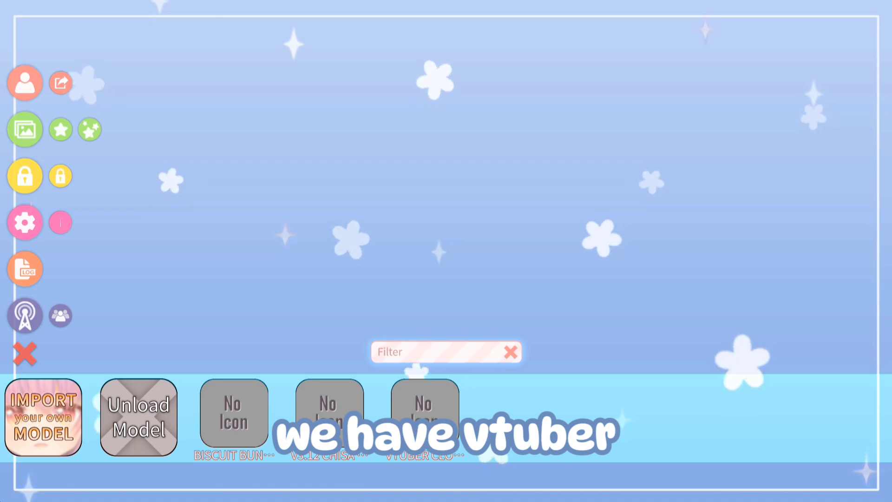
{"action": "left_click", "coordinate": [425, 412]}
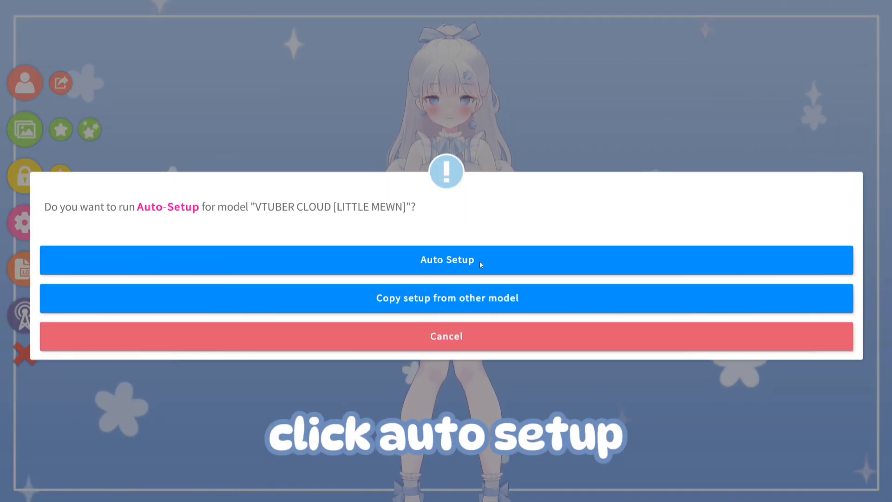
{"action": "left_click", "coordinate": [443, 260]}
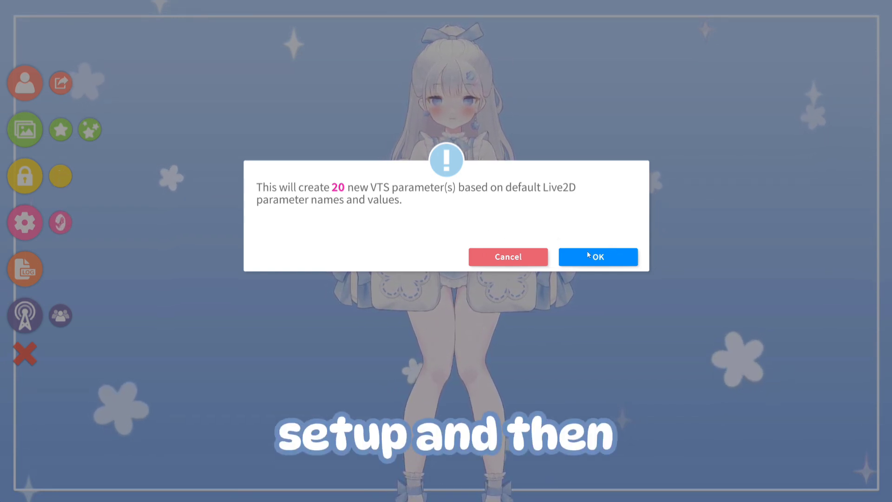
{"action": "left_click", "coordinate": [594, 263]}
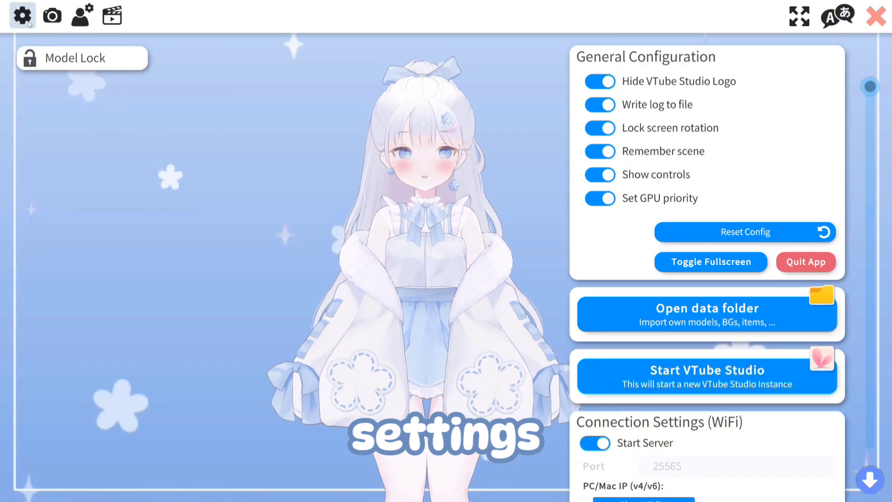
- Turn off Movement Config Activate in the current model's settings
{"action": "left_click", "coordinate": [74, 17]}
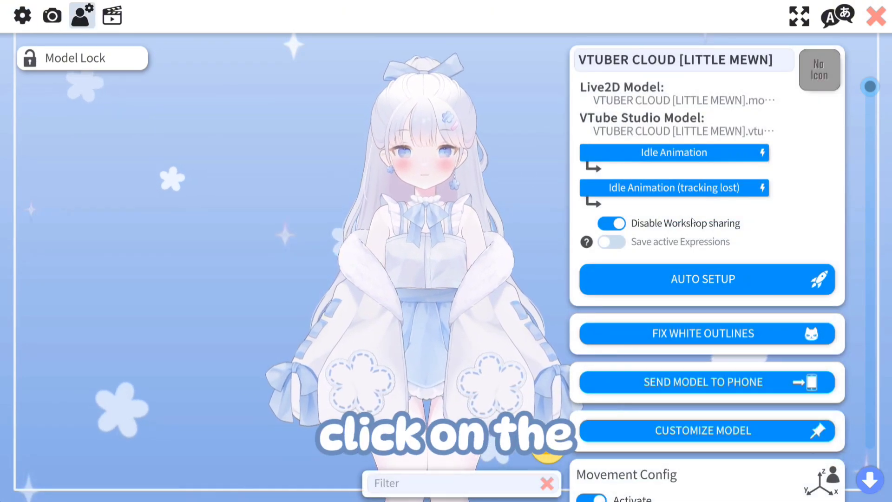
{"action": "scroll", "coordinate": [707, 303], "scroll_direction": "down", "scroll_amount": 3}
{"action": "left_click", "coordinate": [599, 333]}
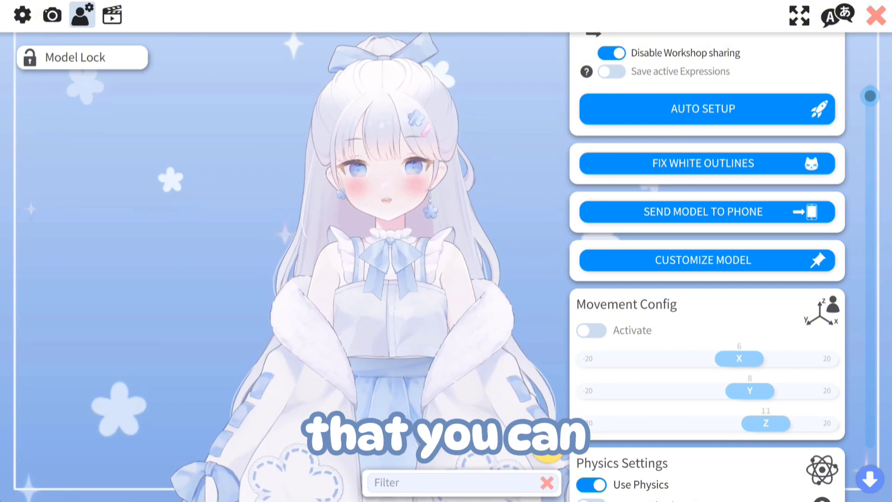
- Set Physics Strength to 55 under Physics Settings
{"action": "scroll", "coordinate": [682, 369], "scroll_direction": "down", "scroll_amount": 3}
{"action": "scroll", "coordinate": [682, 370], "scroll_direction": "down", "scroll_amount": 6}
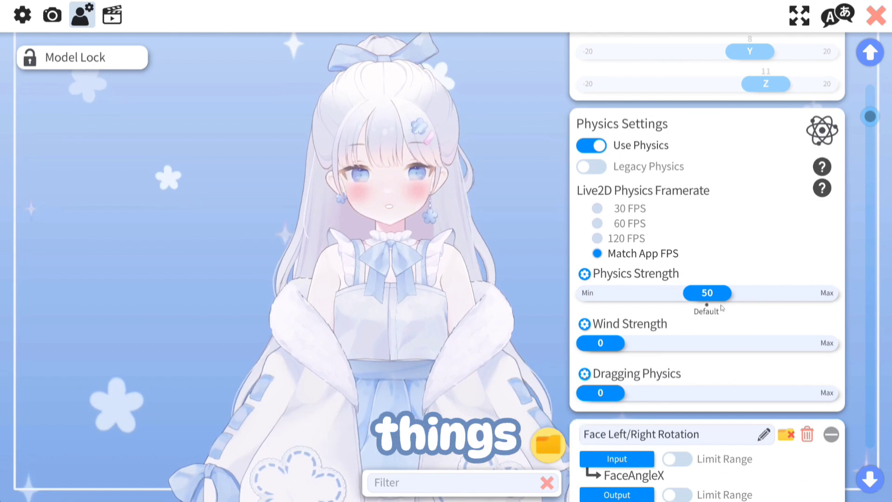
{"action": "left_click_drag", "start_coordinate": [717, 297], "coordinate": [811, 303]}
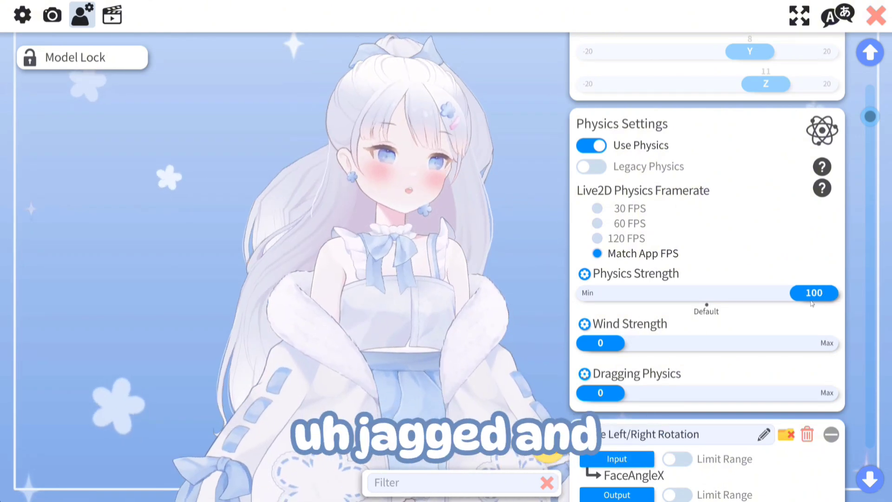
{"action": "left_click_drag", "start_coordinate": [813, 302], "coordinate": [719, 296]}
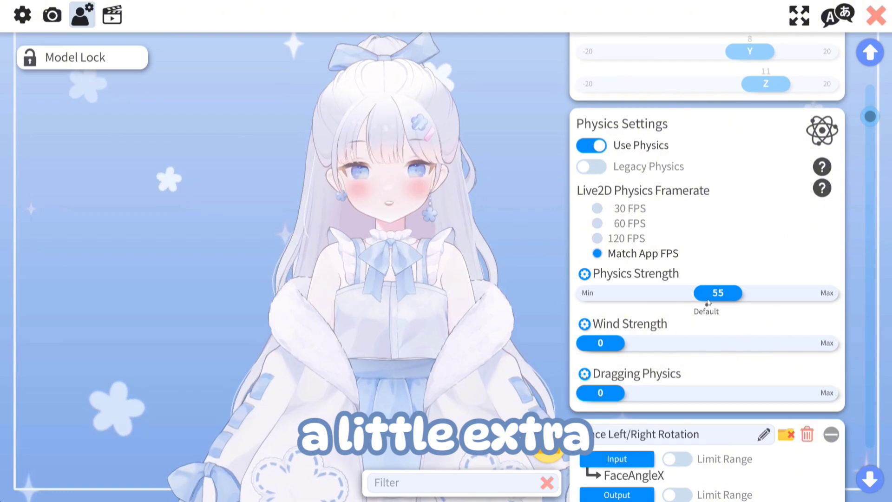
{"action": "scroll", "coordinate": [708, 303], "scroll_direction": "down", "scroll_amount": 5}
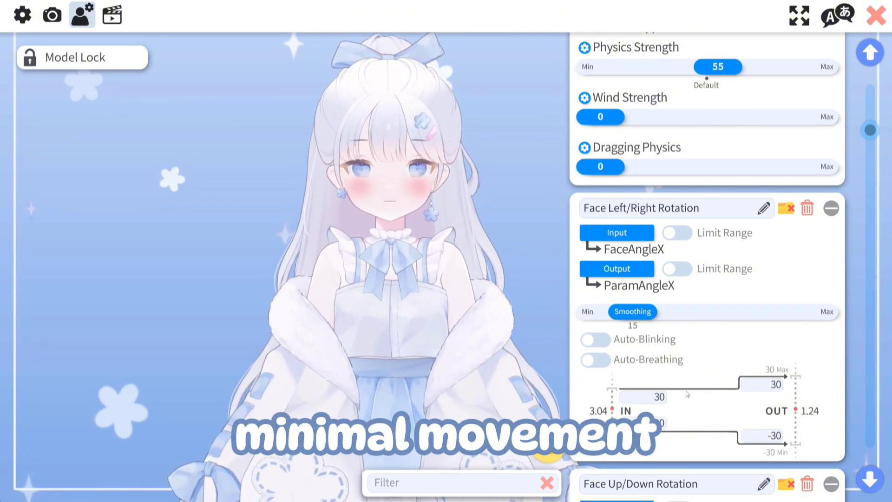
- Change the Face Left/Right Rotation IN values from 30/-30 to 15 and -15
{"action": "scroll", "coordinate": [670, 395], "scroll_direction": "down", "scroll_amount": 1}
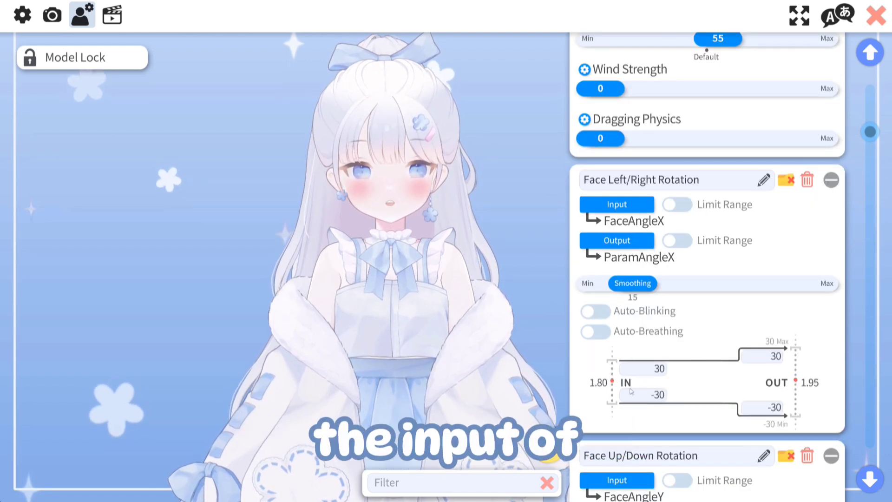
{"action": "left_click", "coordinate": [660, 369]}
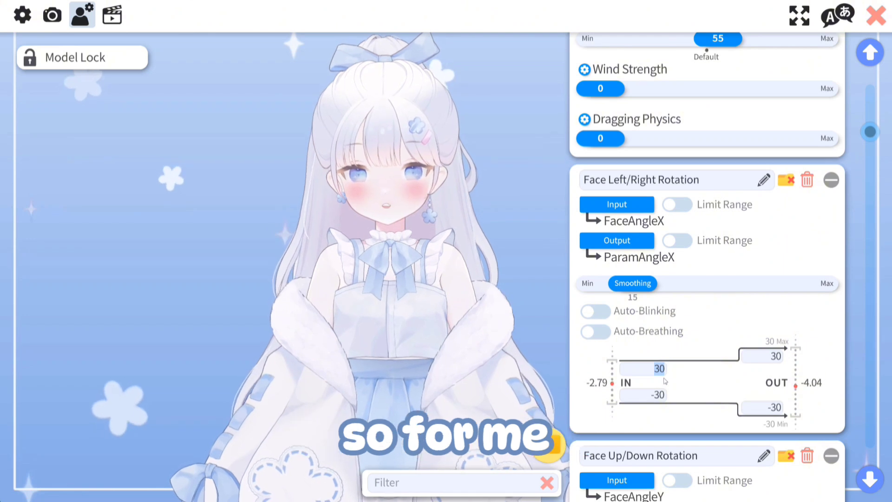
{"action": "type", "text": "15"}
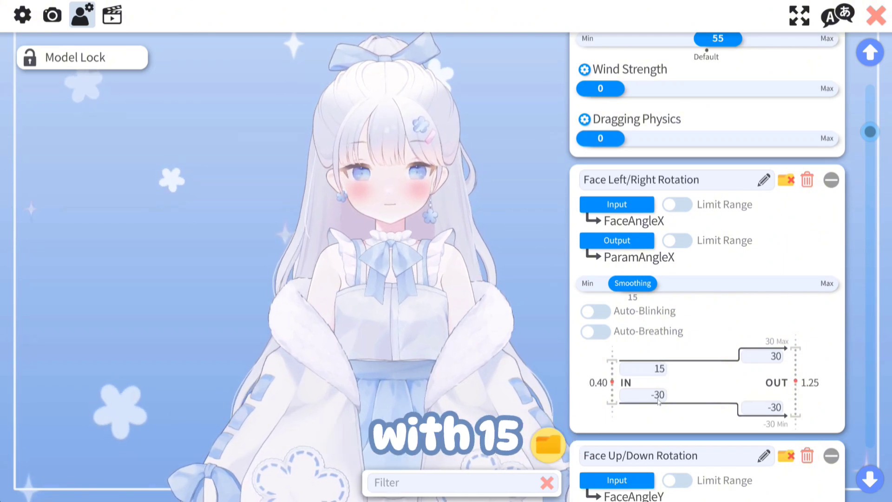
{"action": "left_click", "coordinate": [658, 397]}
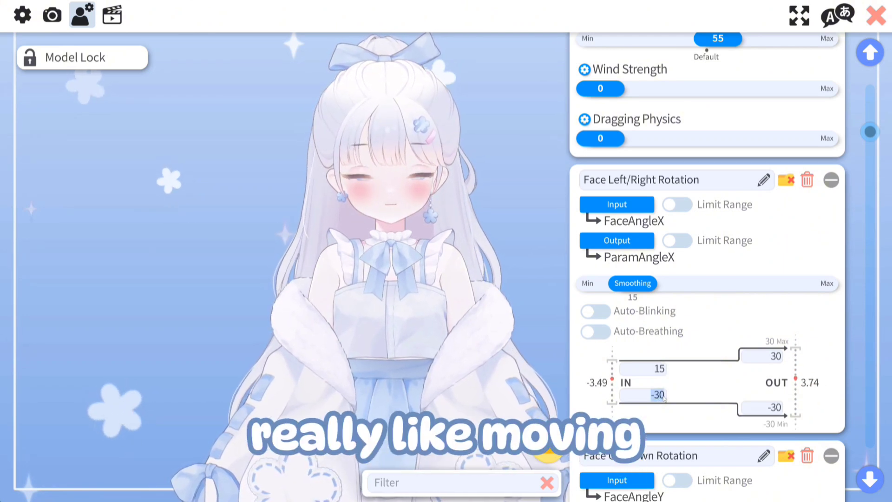
{"action": "key", "text": "BackSpace"}
{"action": "type", "text": "-15"}
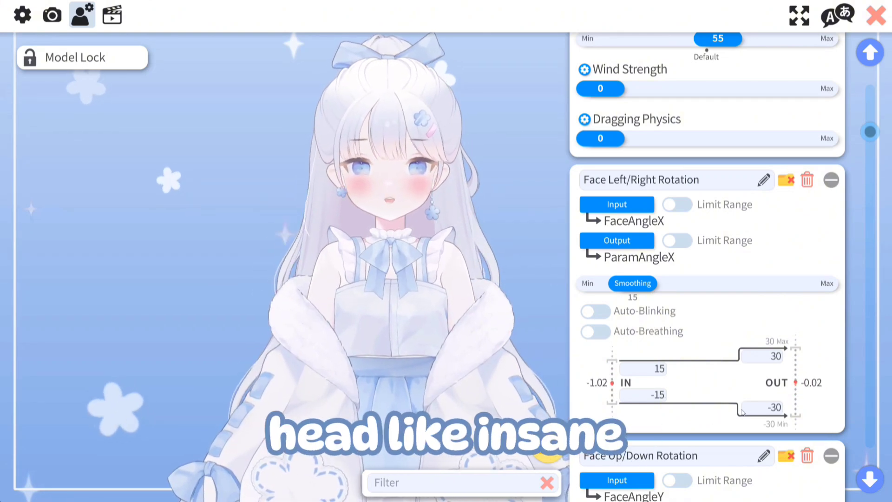
{"action": "scroll", "coordinate": [807, 381], "scroll_direction": "down", "scroll_amount": 5}
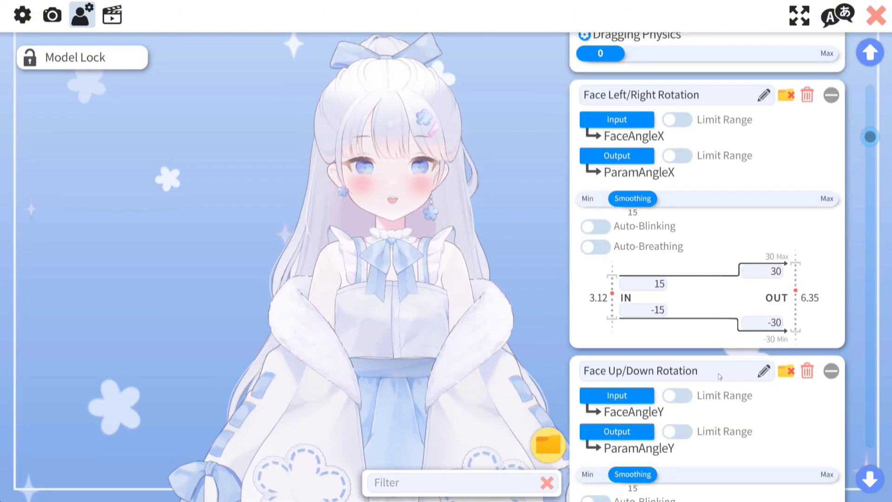
- Set the Face Up/Down Rotation IN range to 10 and -10
{"action": "scroll", "coordinate": [719, 377], "scroll_direction": "down", "scroll_amount": 4}
{"action": "left_click", "coordinate": [660, 390]}
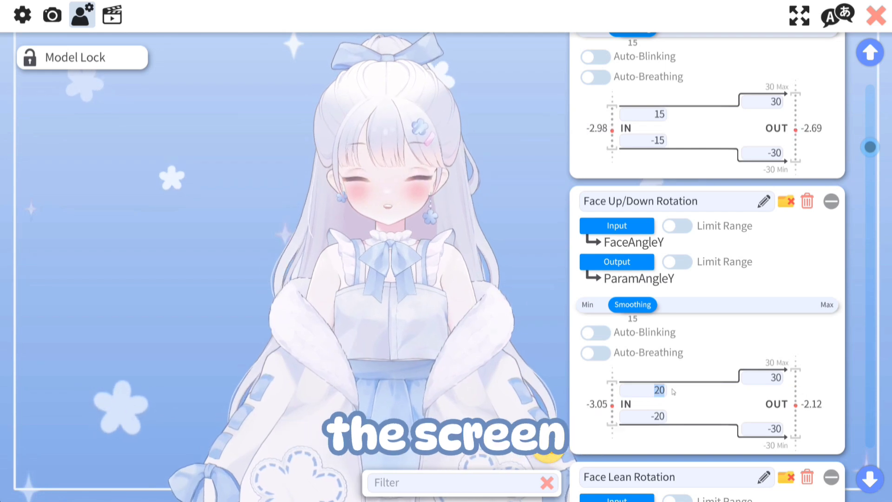
{"action": "type", "text": "5"}
{"action": "left_click", "coordinate": [661, 419]}
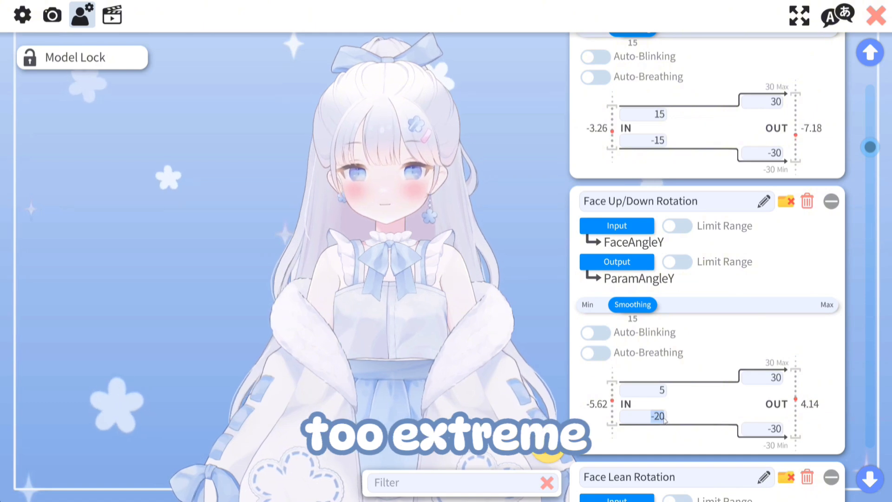
{"action": "type", "text": "-5"}
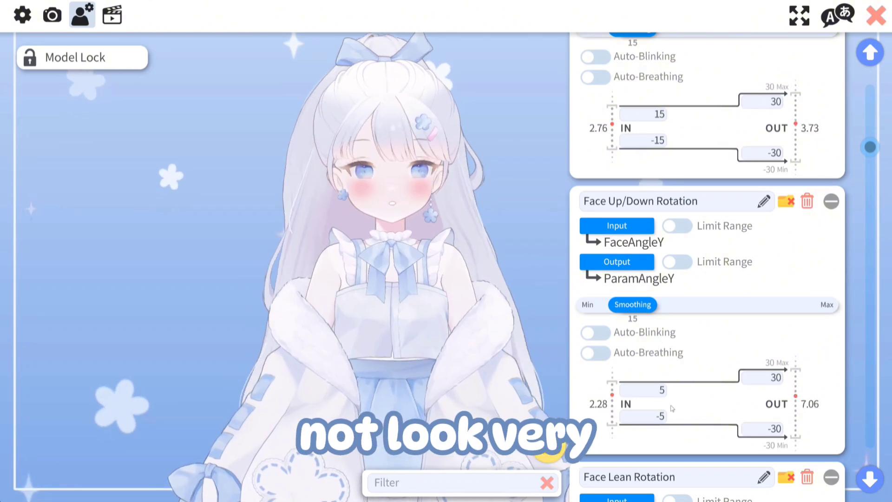
{"action": "type", "text": "10"}
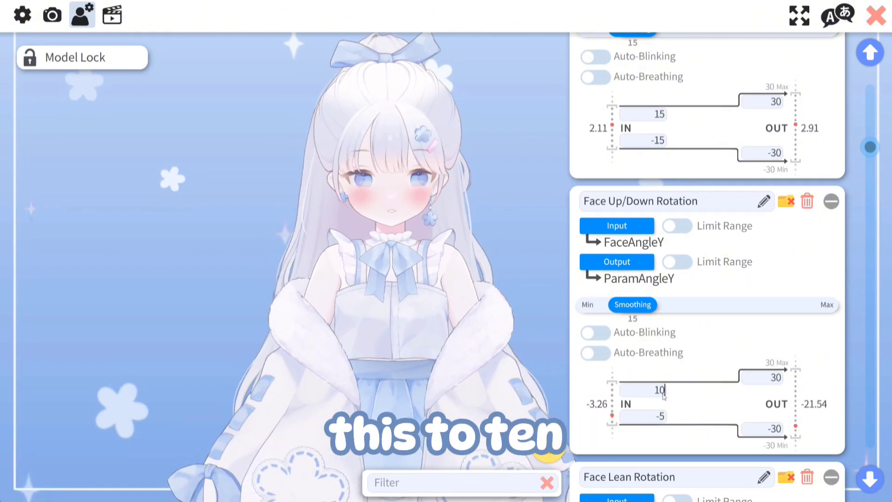
{"action": "type", "text": "-10"}
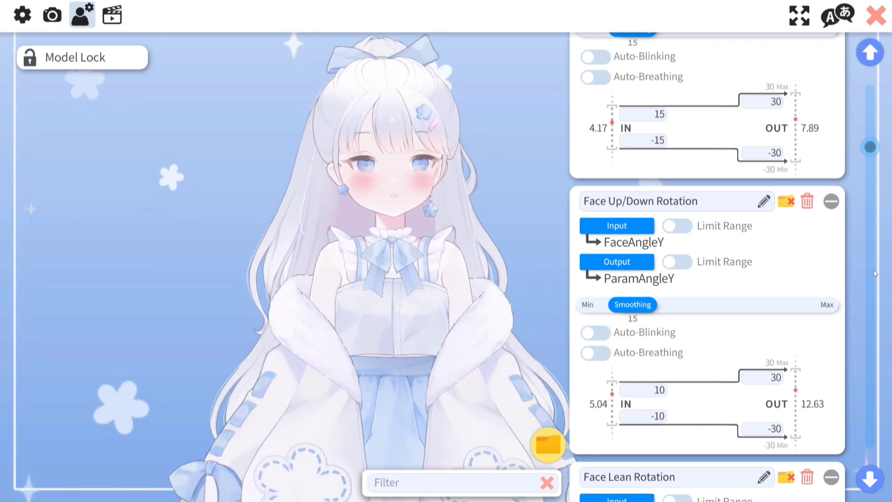
{"action": "scroll", "coordinate": [697, 404], "scroll_direction": "down", "scroll_amount": 5}
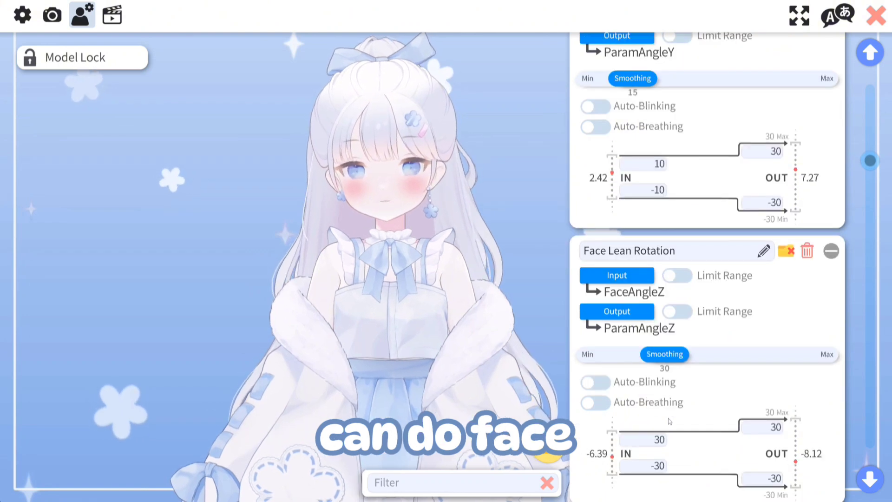
- Set the Face Lean Rotation IN max to 20 and IN min to -20
{"action": "scroll", "coordinate": [669, 421], "scroll_direction": "down", "scroll_amount": 1}
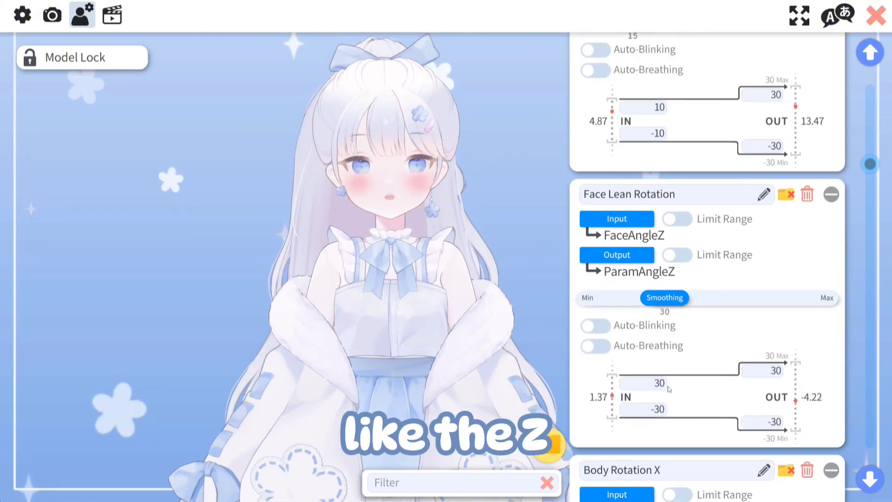
{"action": "left_click", "coordinate": [660, 384]}
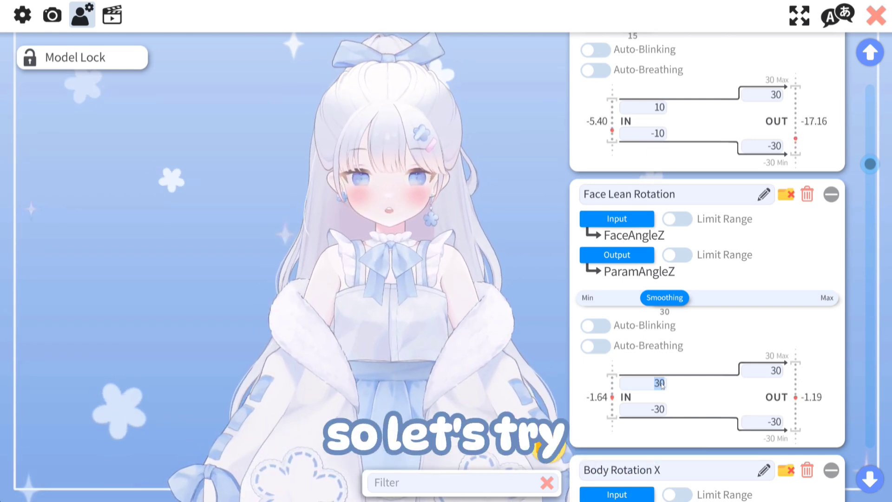
{"action": "type", "text": "20"}
{"action": "left_click", "coordinate": [660, 408]}
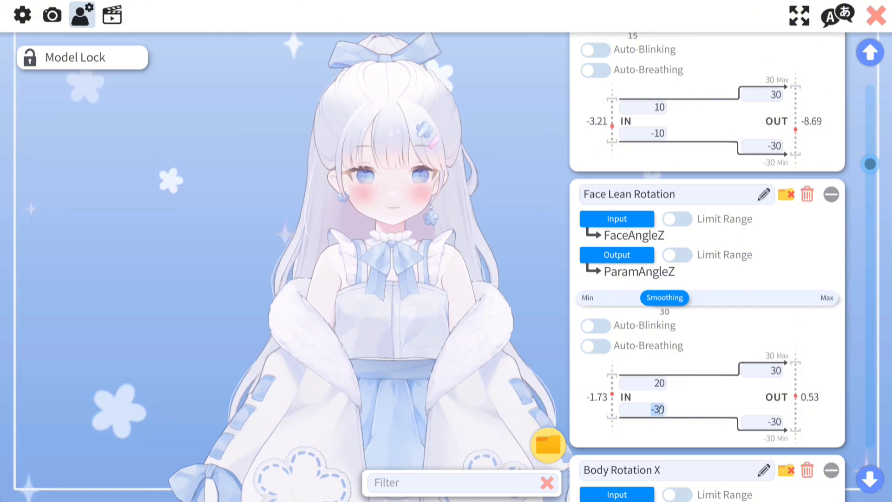
{"action": "key", "text": "BackSpace"}
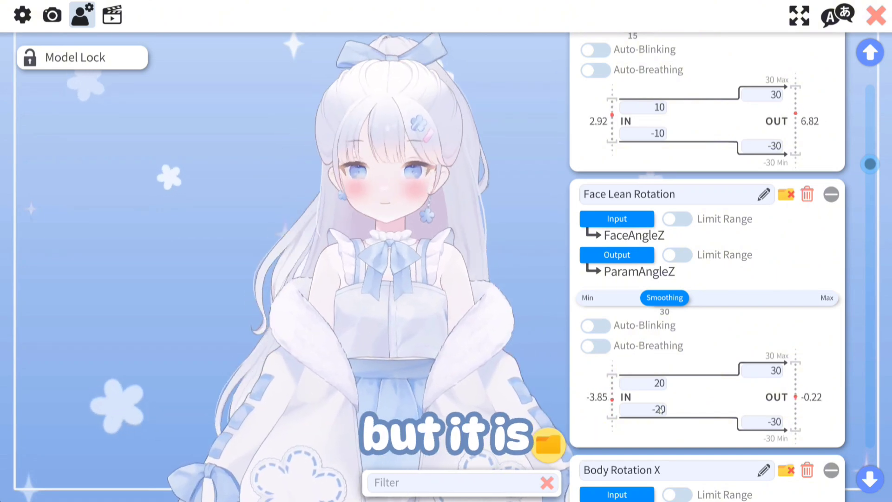
{"action": "scroll", "coordinate": [689, 400], "scroll_direction": "down", "scroll_amount": 5}
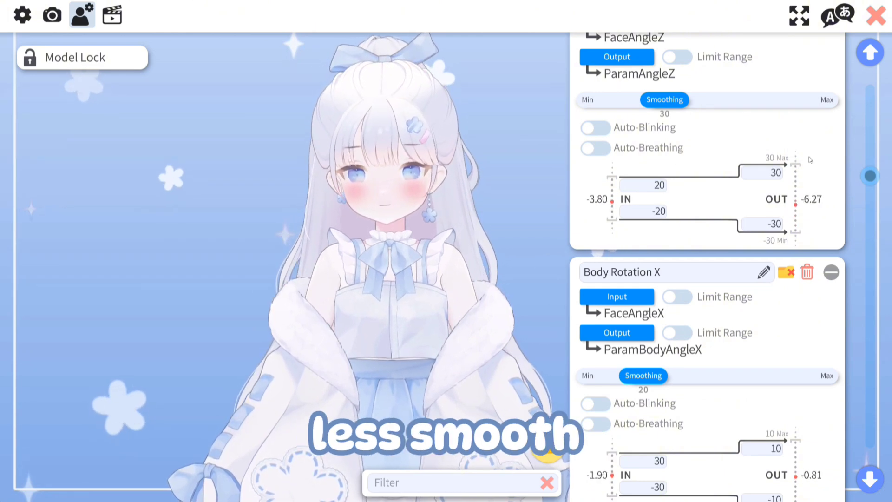
- Edit the Body Rotation X IN fields to read 20 and -20
{"action": "scroll", "coordinate": [720, 281], "scroll_direction": "down", "scroll_amount": 3}
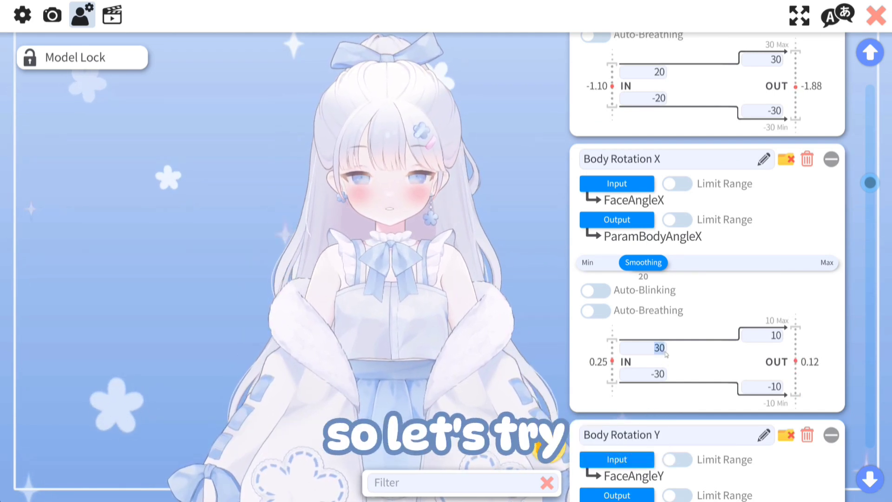
{"action": "type", "text": "15"}
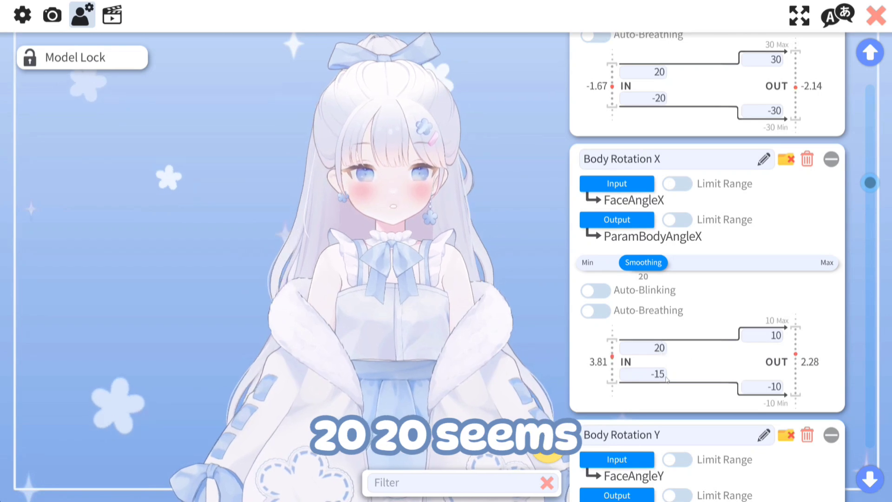
{"action": "key", "text": "BackSpace"}
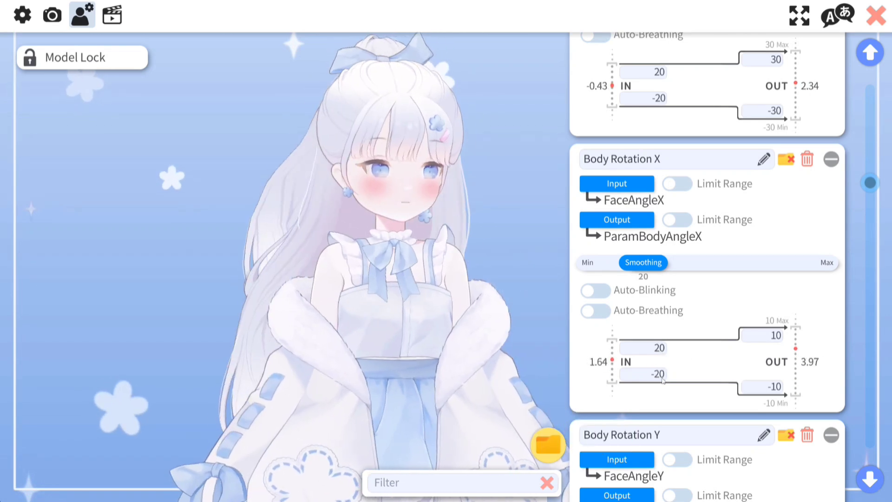
- Move the avatar up and set the Body Rotation Y IN range to 20 and -20
{"action": "scroll", "coordinate": [663, 380], "scroll_direction": "down", "scroll_amount": 5}
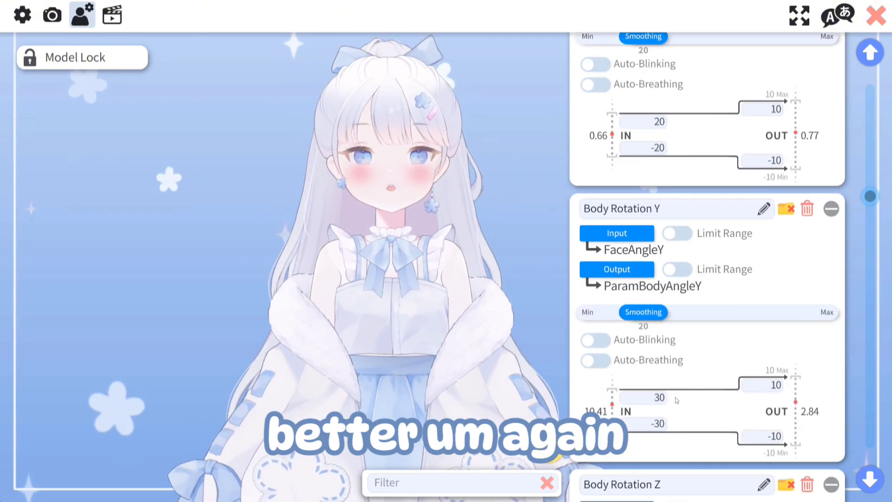
{"action": "left_click_drag", "start_coordinate": [465, 376], "coordinate": [462, 234]}
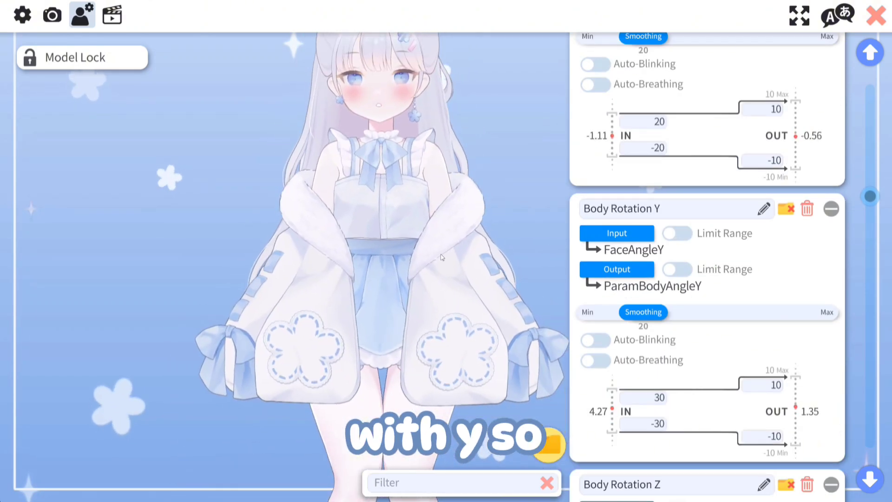
{"action": "left_click", "coordinate": [665, 398]}
{"action": "type", "text": "20"}
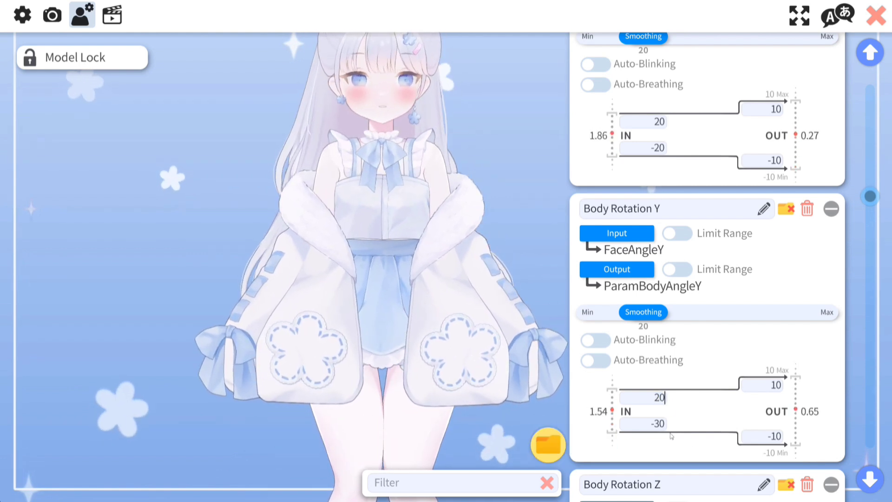
{"action": "left_click", "coordinate": [660, 424]}
{"action": "type", "text": "-20"}
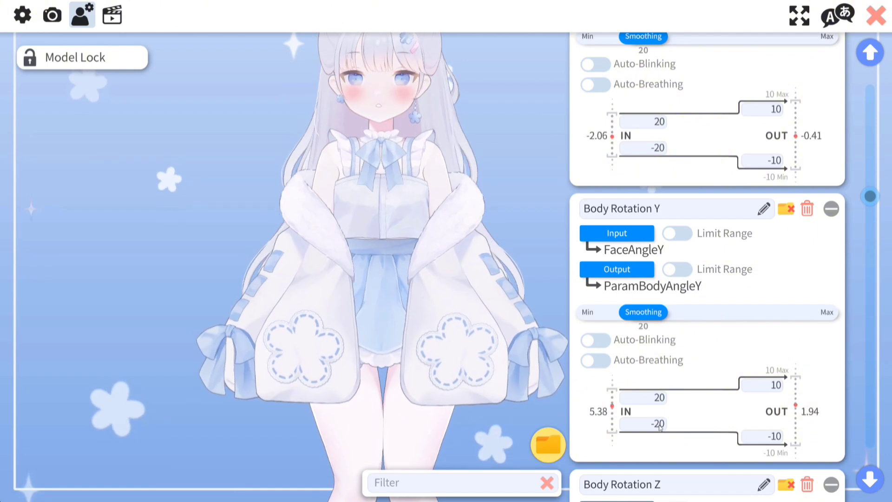
- Refine the Body Rotation Y IN values down to 12 and -12
{"action": "scroll", "coordinate": [388, 209], "scroll_direction": "down", "scroll_amount": 5}
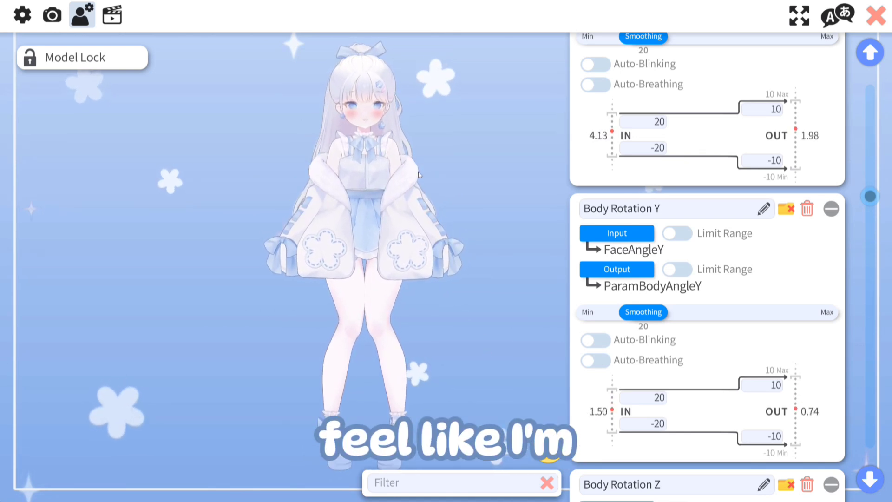
{"action": "left_click", "coordinate": [663, 400]}
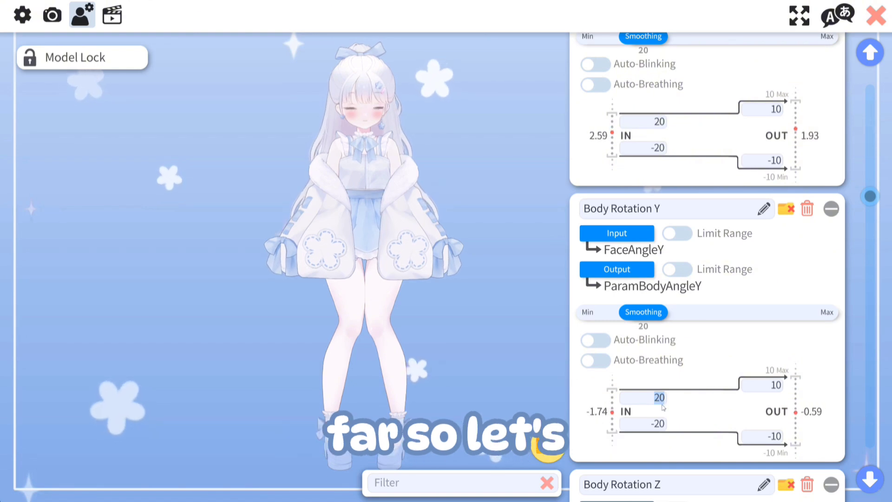
{"action": "type", "text": "1"}
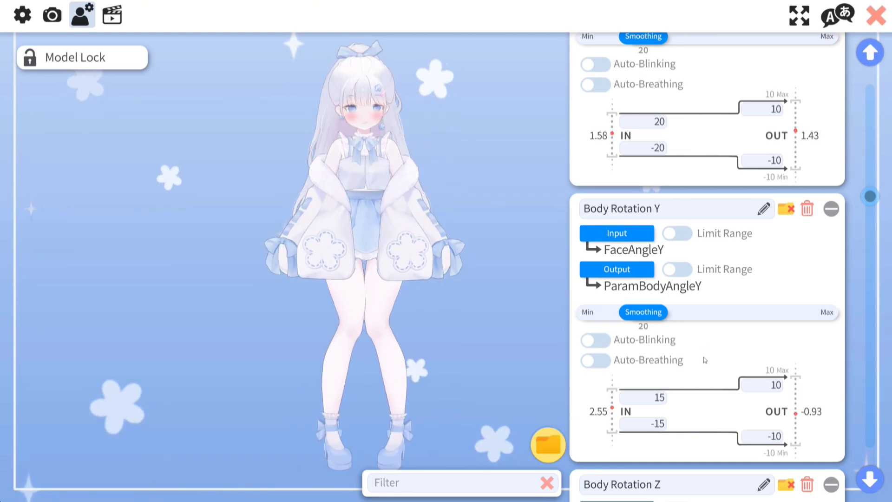
{"action": "left_click", "coordinate": [664, 427]}
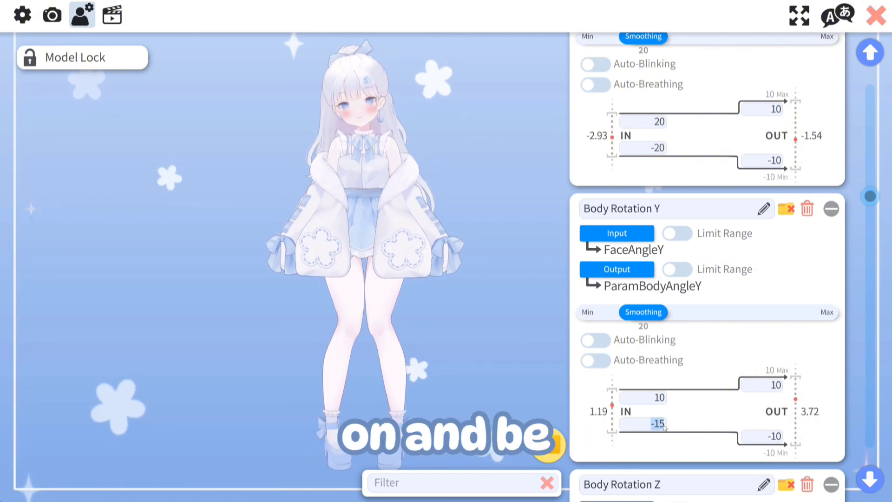
{"action": "type", "text": "-10"}
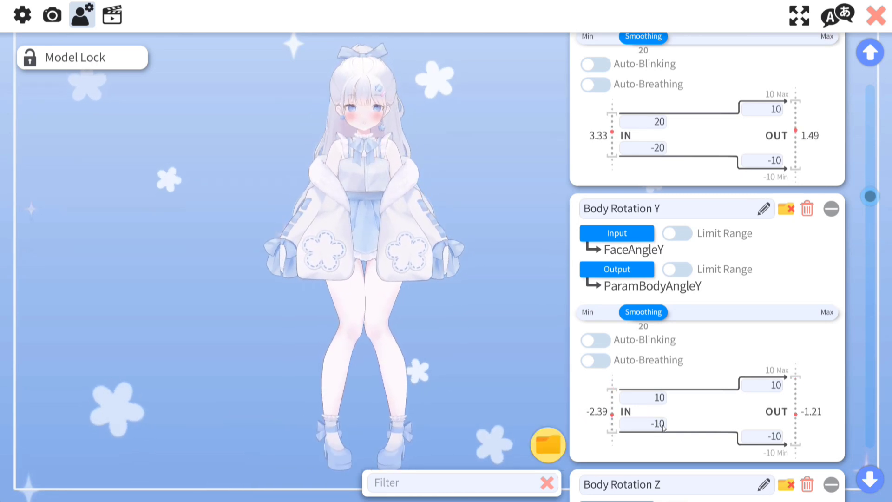
{"action": "left_click", "coordinate": [662, 398]}
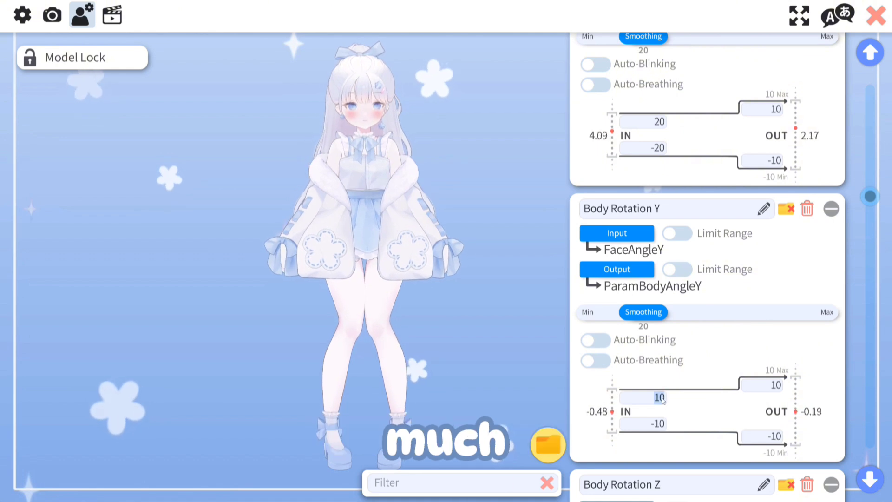
{"action": "type", "text": "12"}
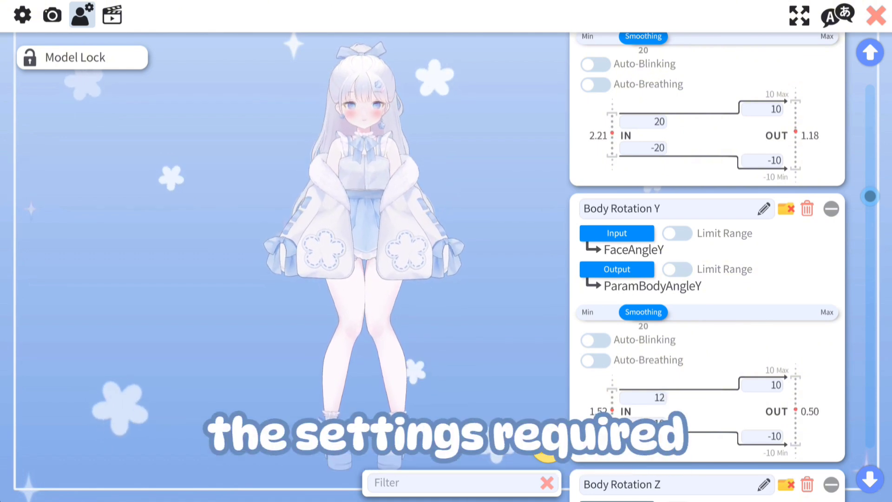
{"action": "left_click", "coordinate": [657, 423]}
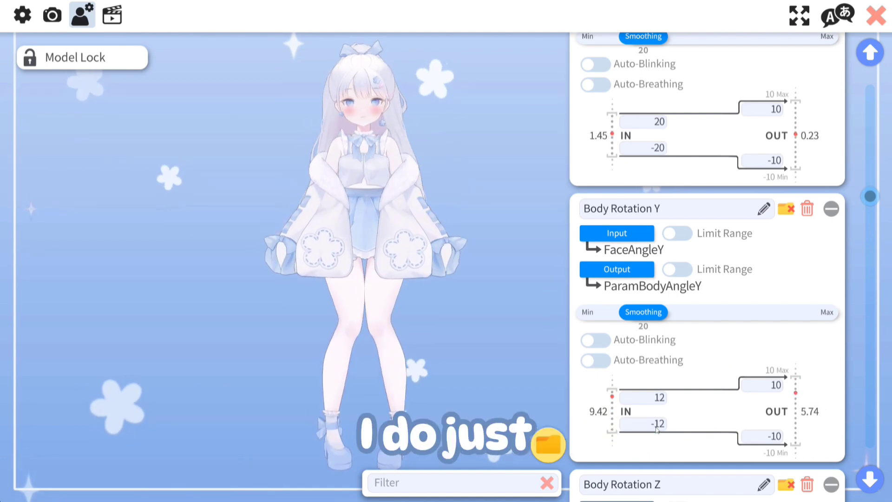
- Enter 20 and -20 as the Body Rotation Z IN max and min
{"action": "scroll", "coordinate": [656, 429], "scroll_direction": "down", "scroll_amount": 3}
{"action": "scroll", "coordinate": [662, 399], "scroll_direction": "down", "scroll_amount": 2}
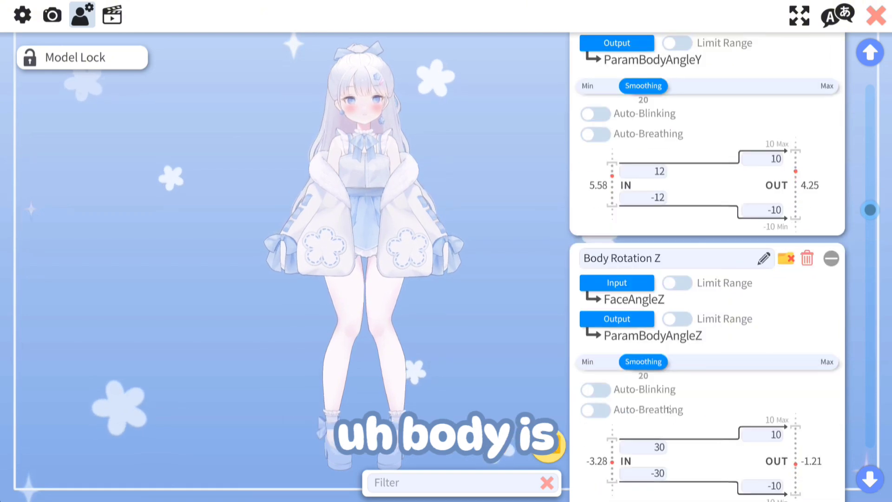
{"action": "left_click", "coordinate": [662, 396]}
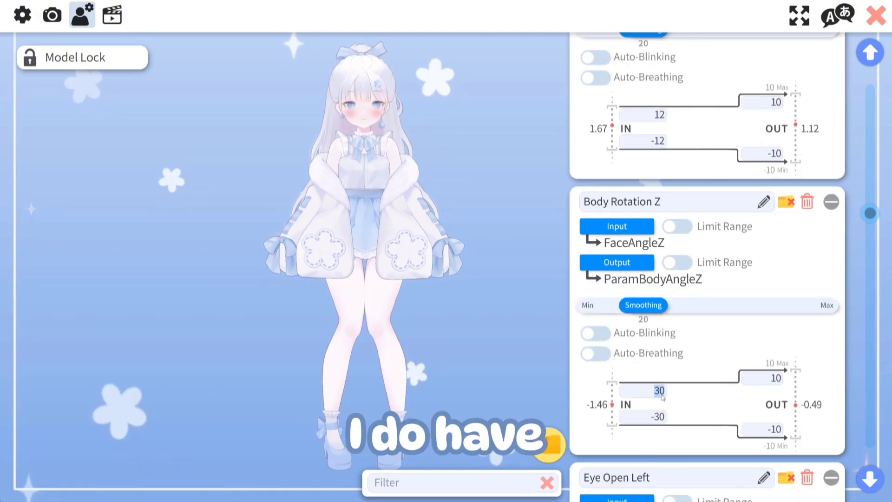
{"action": "type", "text": "20"}
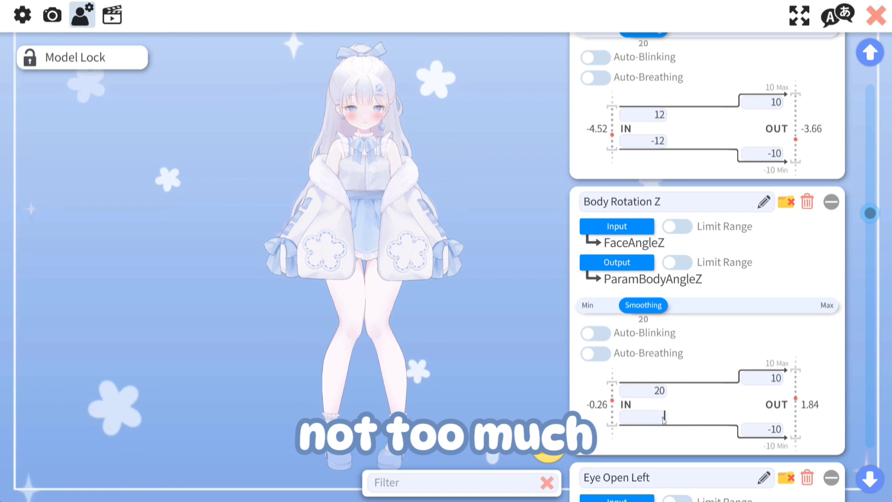
{"action": "type", "text": "-20"}
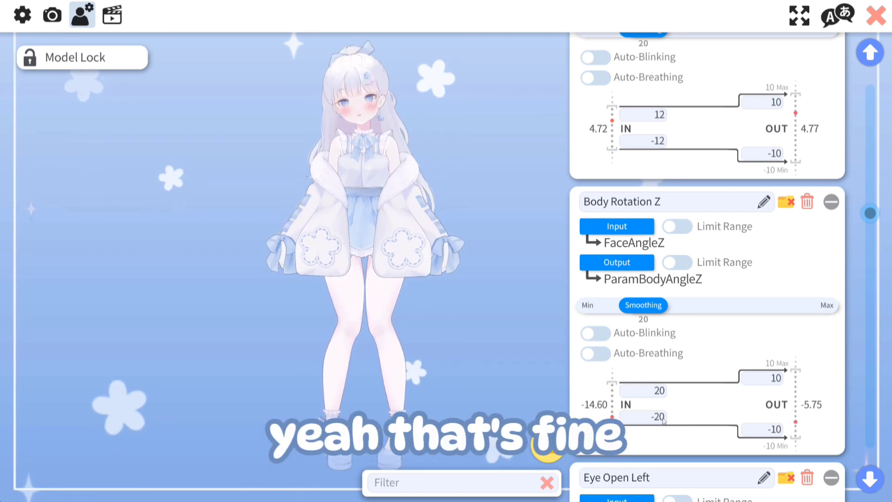
{"action": "scroll", "coordinate": [663, 421], "scroll_direction": "down", "scroll_amount": 6}
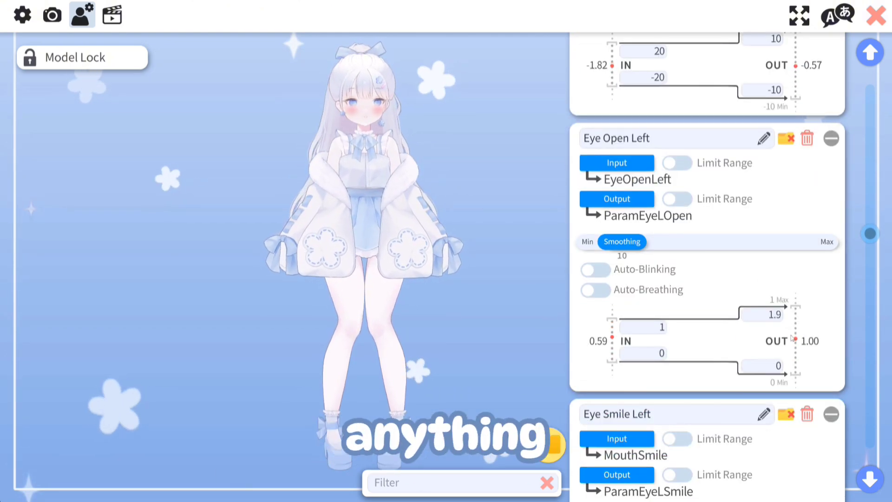
- Change the Mouth Smile lower IN value from 0 to 0.1
{"action": "scroll", "coordinate": [790, 326], "scroll_direction": "down", "scroll_amount": 2}
{"action": "scroll", "coordinate": [790, 327], "scroll_direction": "down", "scroll_amount": 9}
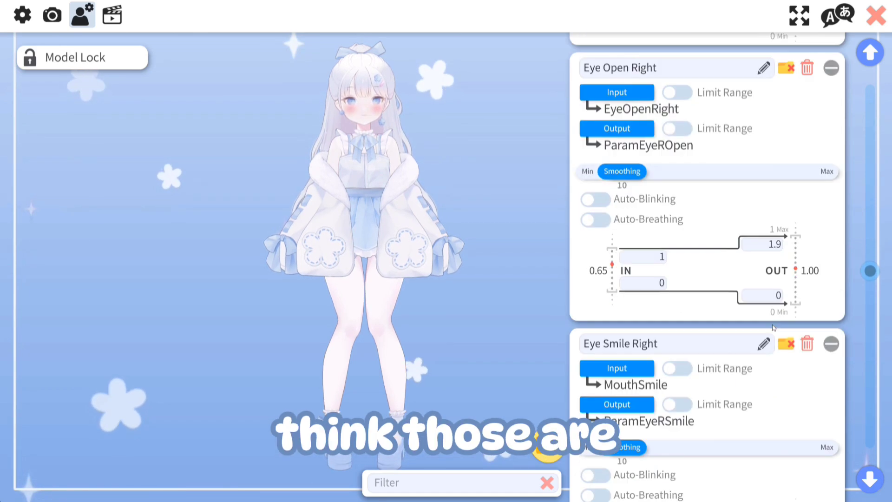
{"action": "scroll", "coordinate": [771, 327], "scroll_direction": "down", "scroll_amount": 8}
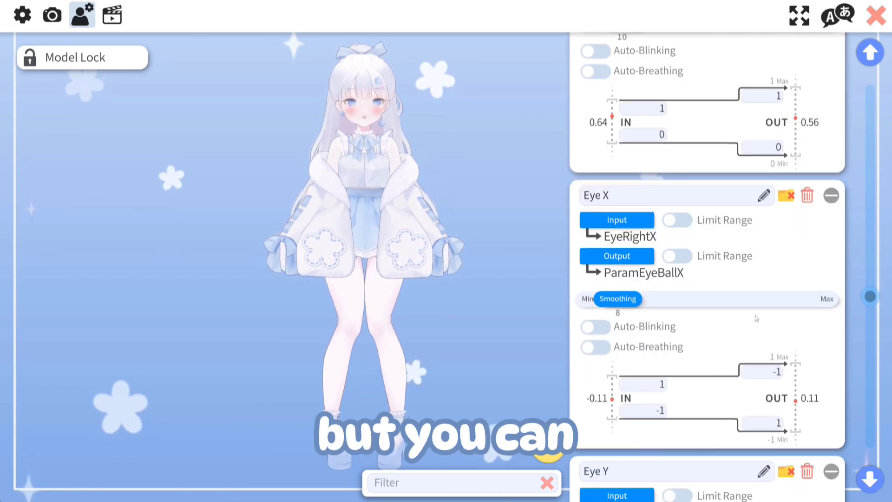
{"action": "scroll", "coordinate": [757, 320], "scroll_direction": "down", "scroll_amount": 8}
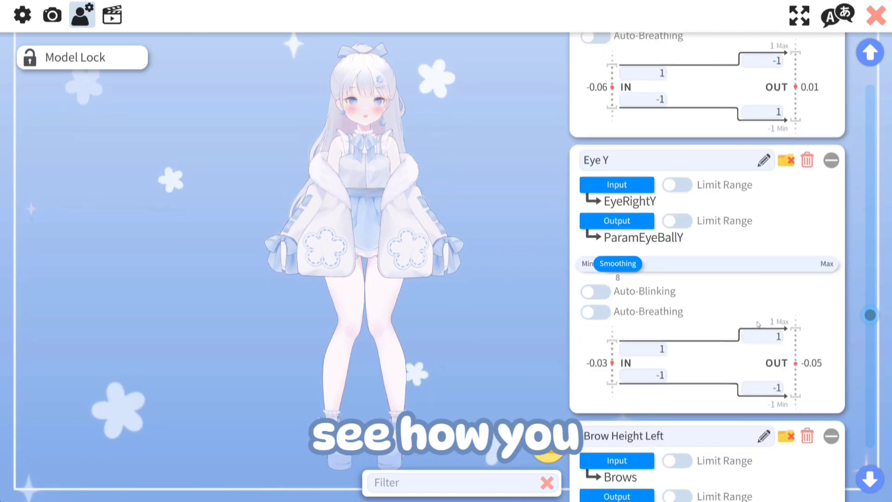
{"action": "scroll", "coordinate": [757, 323], "scroll_direction": "down", "scroll_amount": 6}
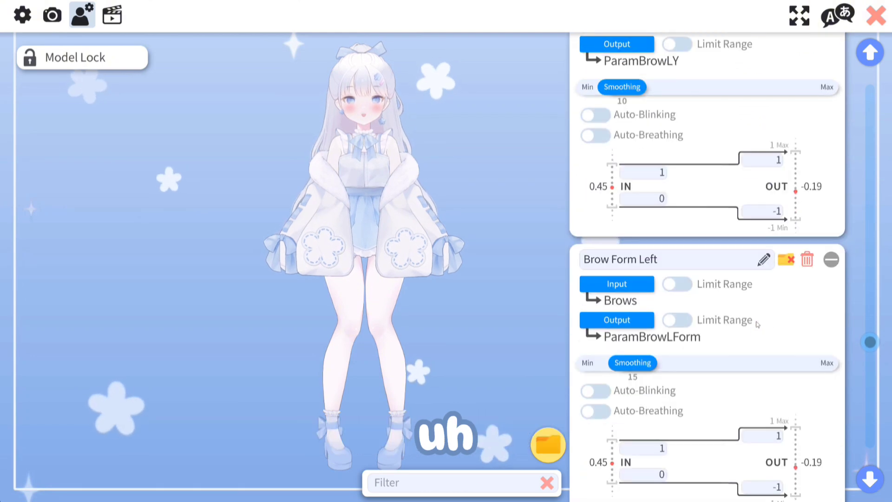
{"action": "scroll", "coordinate": [757, 324], "scroll_direction": "down", "scroll_amount": 16}
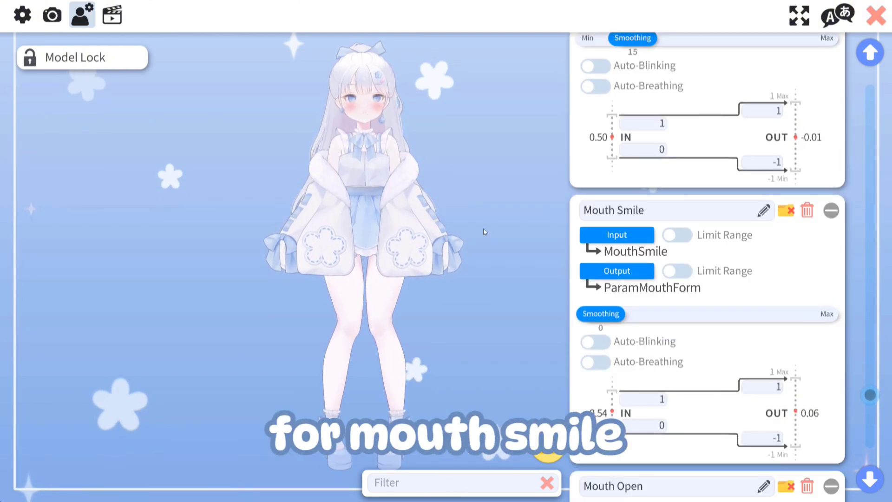
{"action": "scroll", "coordinate": [390, 279], "scroll_direction": "up", "scroll_amount": 5}
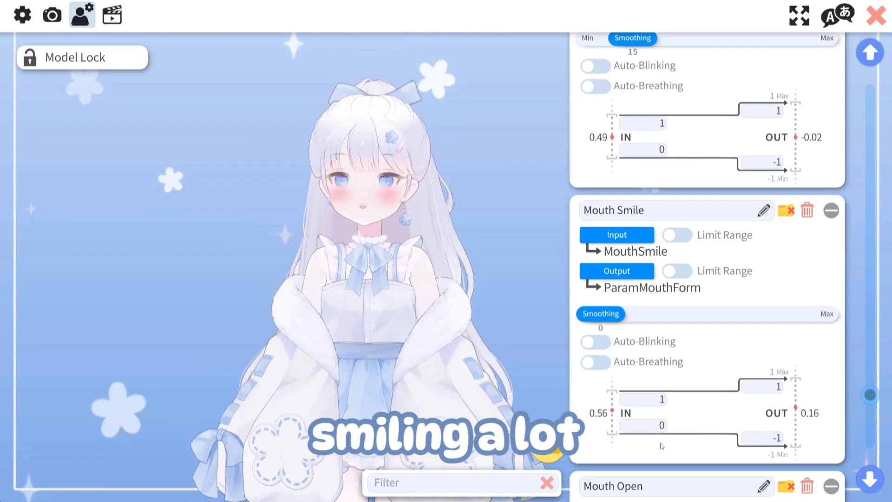
{"action": "left_click", "coordinate": [661, 425]}
{"action": "type", "text": ".1"}
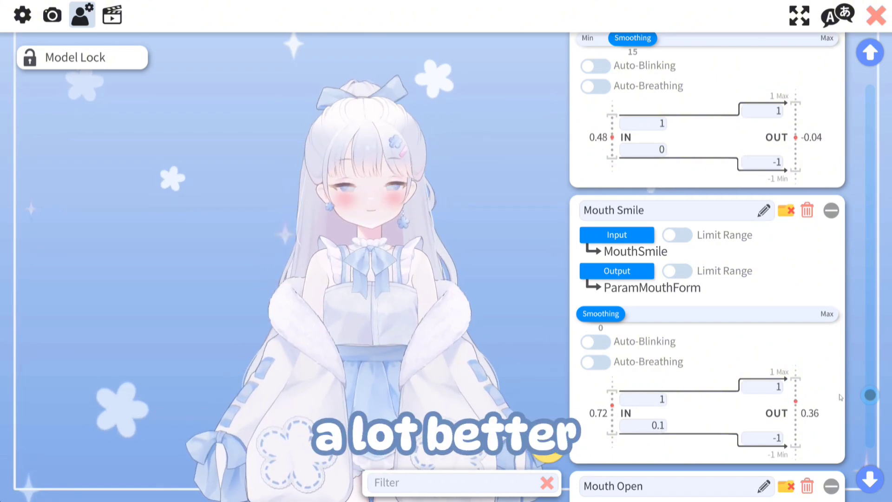
{"action": "scroll", "coordinate": [689, 361], "scroll_direction": "down", "scroll_amount": 3}
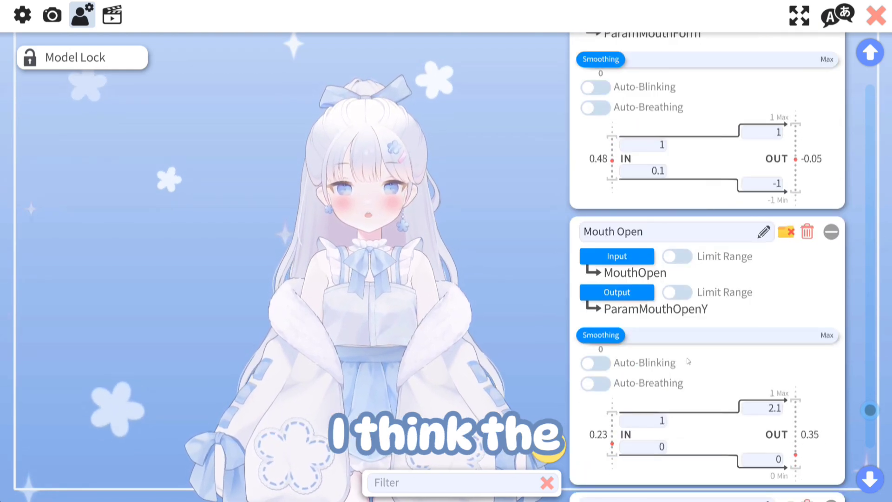
- Scroll past the remaining parameters and switch to the Webcam Tracking settings
{"action": "scroll", "coordinate": [689, 360], "scroll_direction": "down", "scroll_amount": 6}
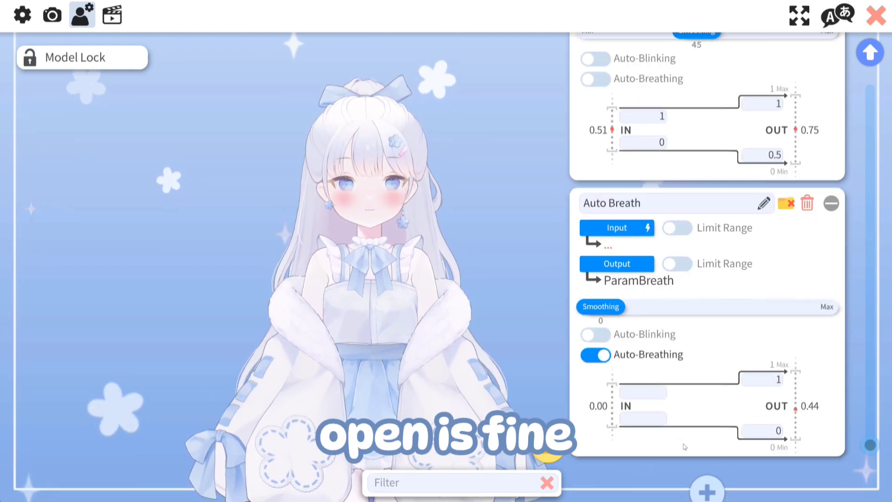
{"action": "scroll", "coordinate": [689, 360], "scroll_direction": "up", "scroll_amount": 2}
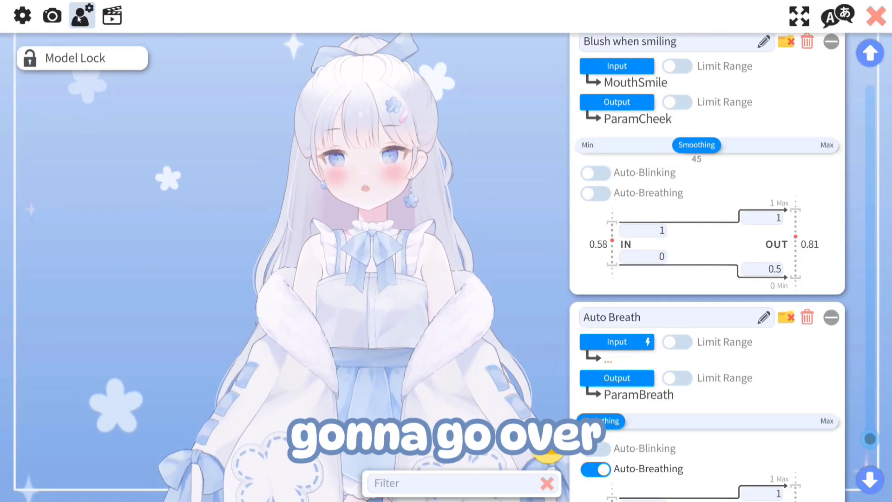
{"action": "left_click", "coordinate": [53, 17]}
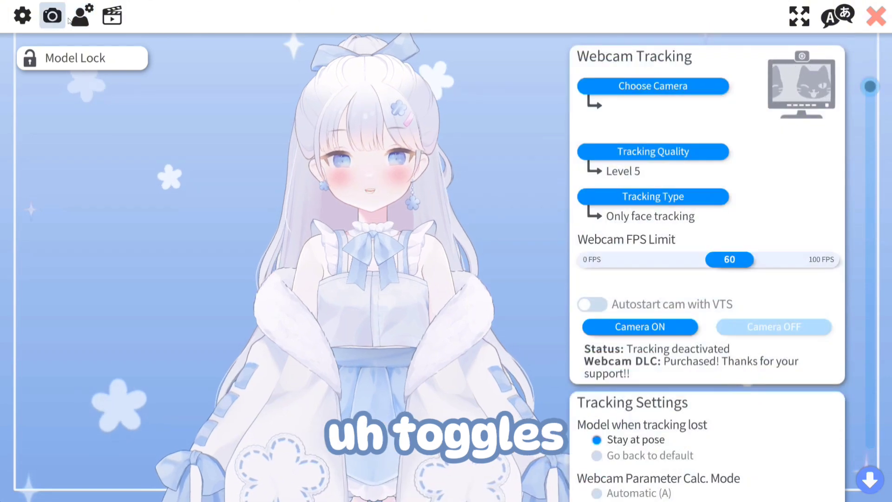
- Switch to the Hotkey Settings page using the clapperboard tab
{"action": "left_click", "coordinate": [112, 15]}
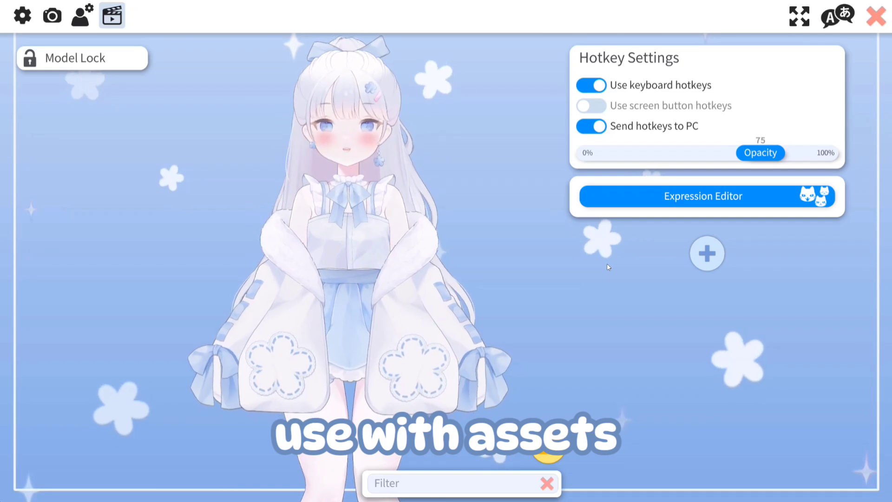
- Cancel the expression options prompt, then enlarge and reposition the avatar so its torso fills the view
{"action": "left_click", "coordinate": [707, 254]}
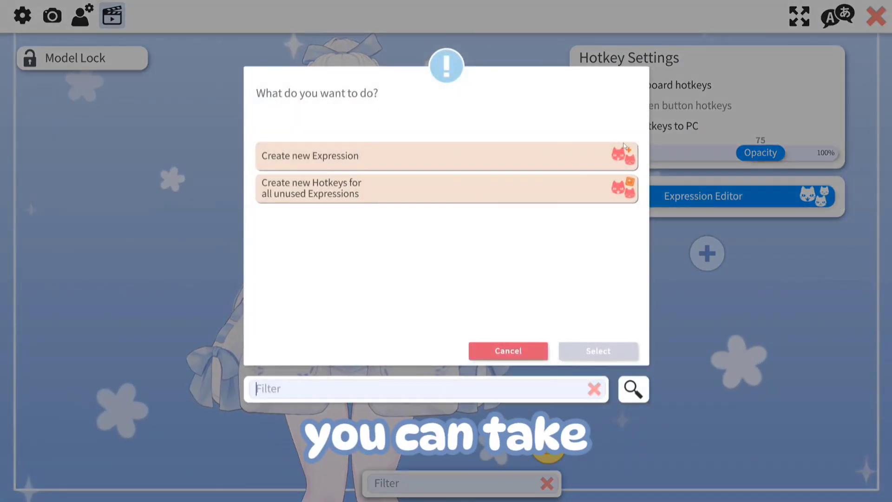
{"action": "left_click", "coordinate": [531, 346]}
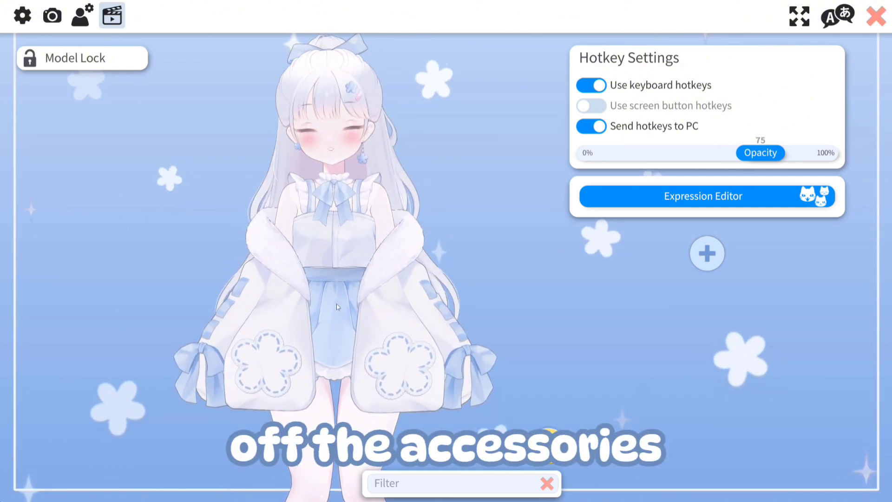
{"action": "scroll", "coordinate": [327, 314], "scroll_direction": "down", "scroll_amount": 3}
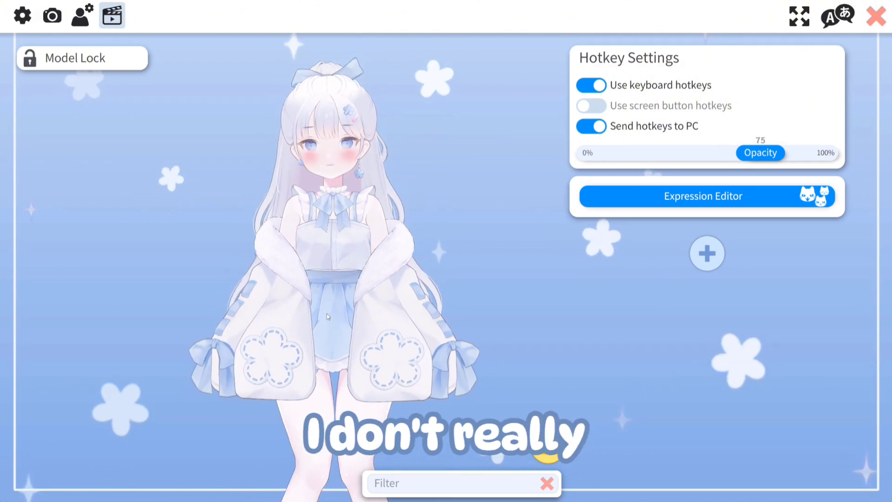
{"action": "mouse_move", "coordinate": [327, 313]}
{"action": "left_mouse_down"}
{"action": "mouse_move", "coordinate": [320, 88]}
{"action": "mouse_move", "coordinate": [319, 294]}
{"action": "left_mouse_up"}
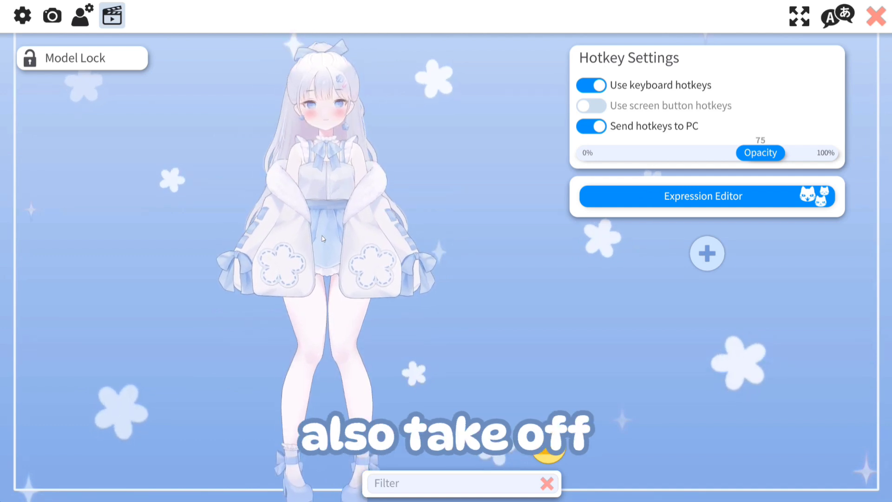
{"action": "scroll", "coordinate": [319, 293], "scroll_direction": "up", "scroll_amount": 2}
{"action": "scroll", "coordinate": [318, 294], "scroll_direction": "up", "scroll_amount": 2}
{"action": "mouse_move", "coordinate": [319, 294]}
{"action": "left_mouse_down"}
{"action": "mouse_move", "coordinate": [325, 42]}
{"action": "mouse_move", "coordinate": [347, 378]}
{"action": "left_mouse_up"}
{"action": "scroll", "coordinate": [347, 378], "scroll_direction": "up", "scroll_amount": 1}
{"action": "scroll", "coordinate": [347, 379], "scroll_direction": "up", "scroll_amount": 2}
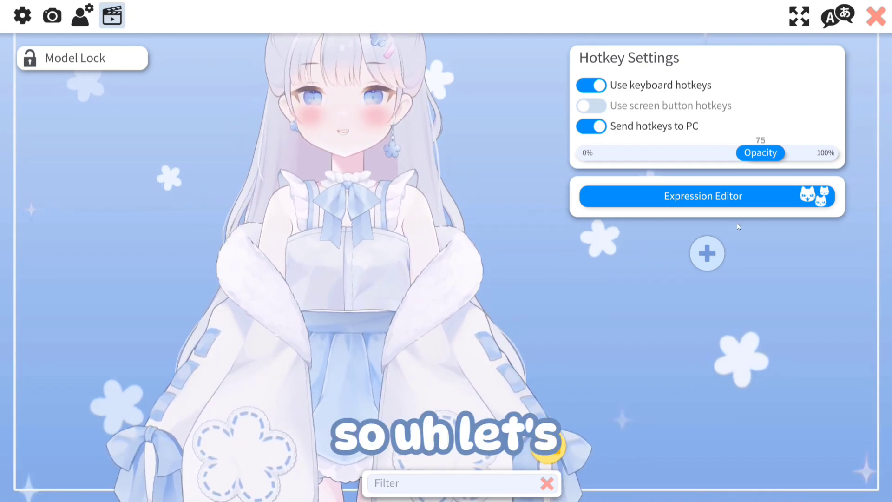
- Choose Create new Expression in the Expression Editor to open a blank expression
{"action": "left_click", "coordinate": [687, 196]}
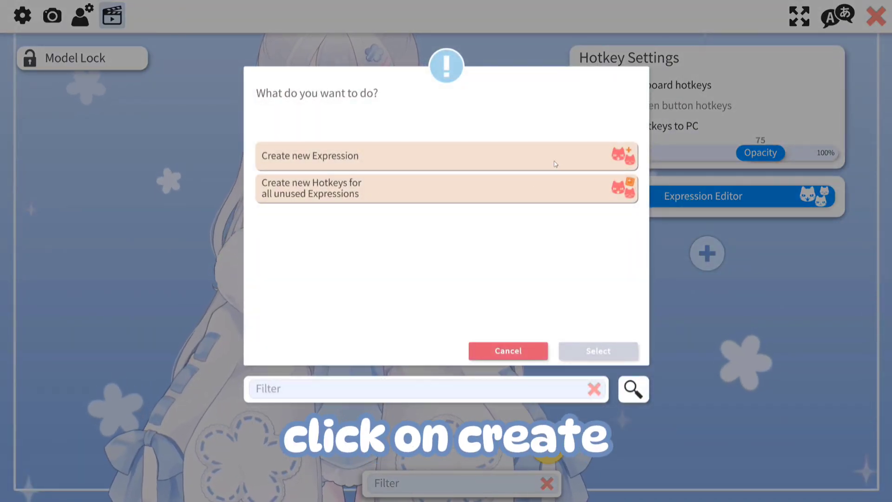
{"action": "left_click", "coordinate": [555, 164]}
{"action": "left_click", "coordinate": [610, 358]}
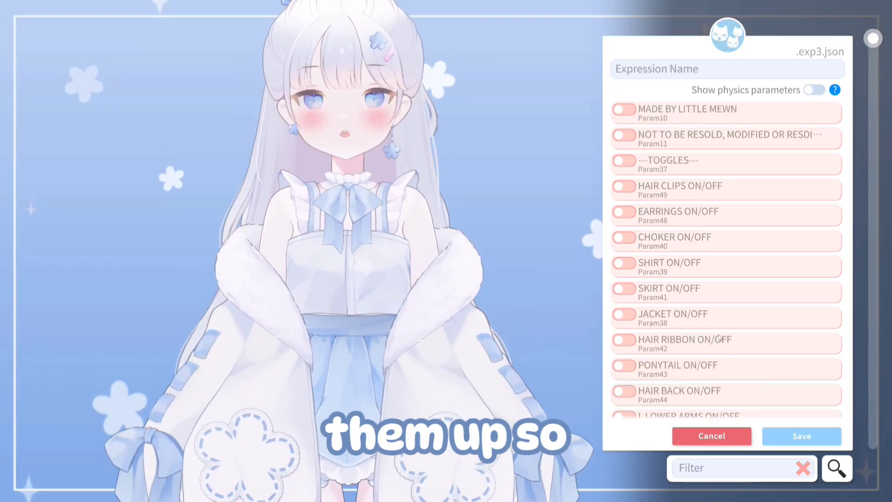
{"action": "scroll", "coordinate": [683, 335], "scroll_direction": "down", "scroll_amount": 2}
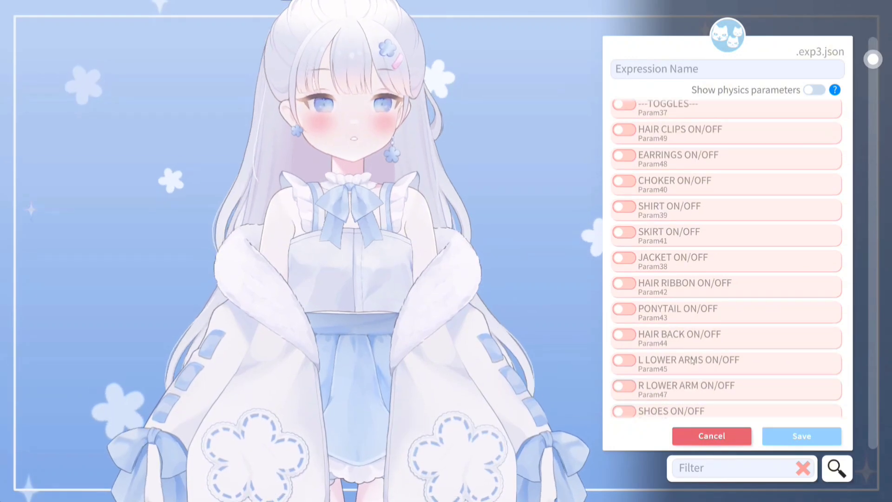
{"action": "scroll", "coordinate": [692, 361], "scroll_direction": "down", "scroll_amount": 2}
{"action": "scroll", "coordinate": [692, 371], "scroll_direction": "up", "scroll_amount": 5}
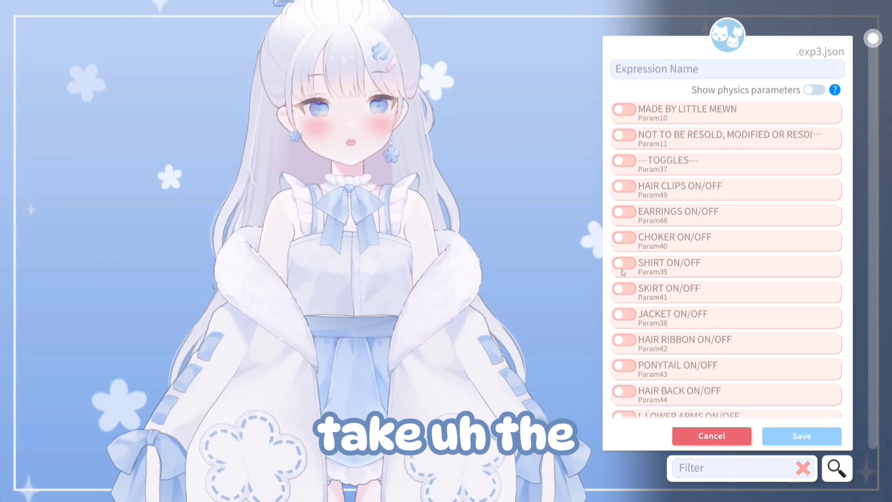
- Enable JACKET ON/OFF at 1, name the expression JACKET OFF, and save it
{"action": "left_click", "coordinate": [623, 316]}
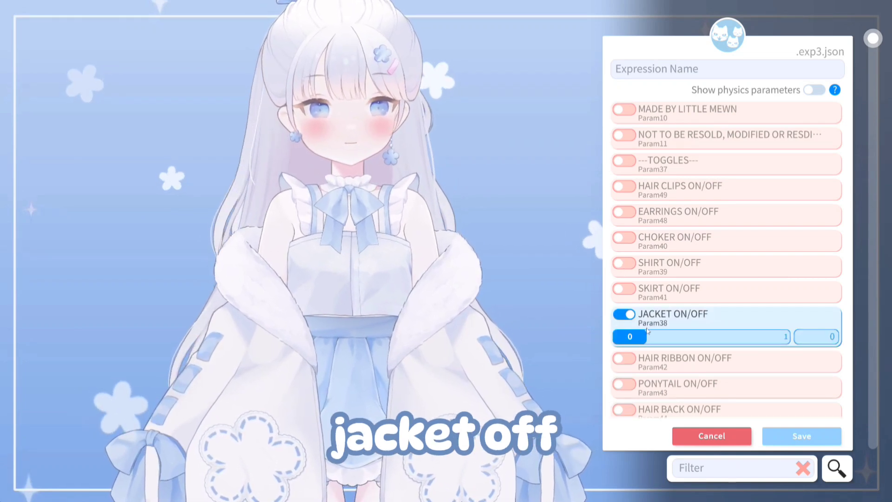
{"action": "left_click_drag", "start_coordinate": [616, 337], "coordinate": [790, 337]}
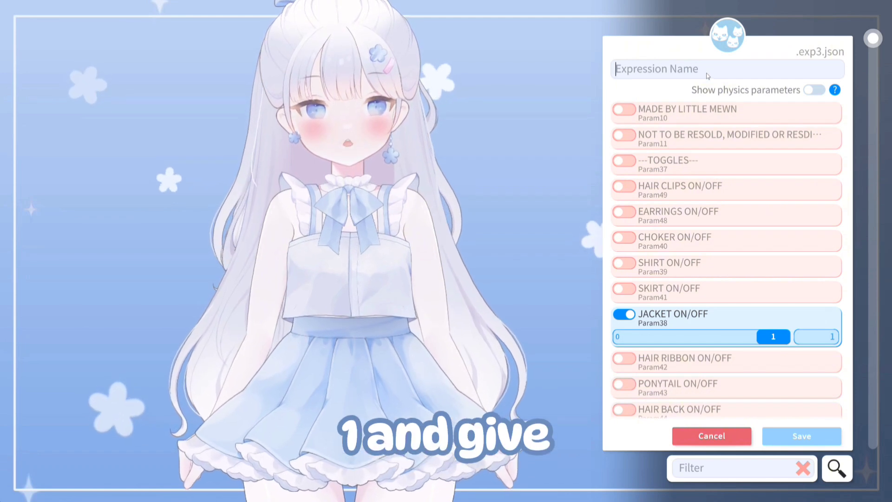
{"action": "type", "text": "ja"}
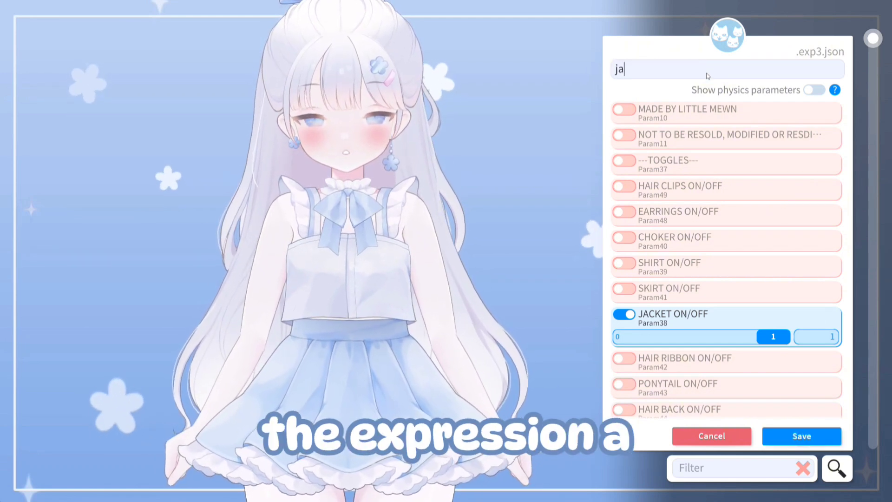
{"action": "key", "text": "BackSpace"}
{"action": "key", "text": "BackSpace"}
{"action": "key", "text": "BackSpace"}
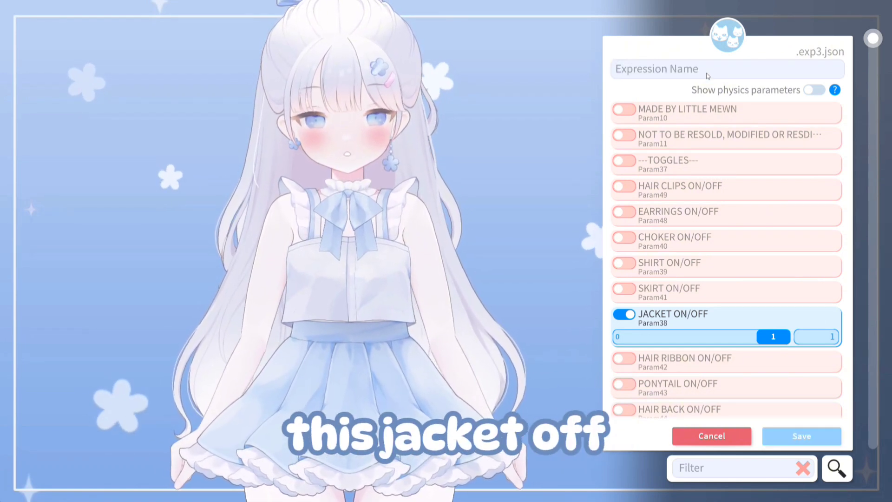
{"action": "type", "text": "JACKET OFF"}
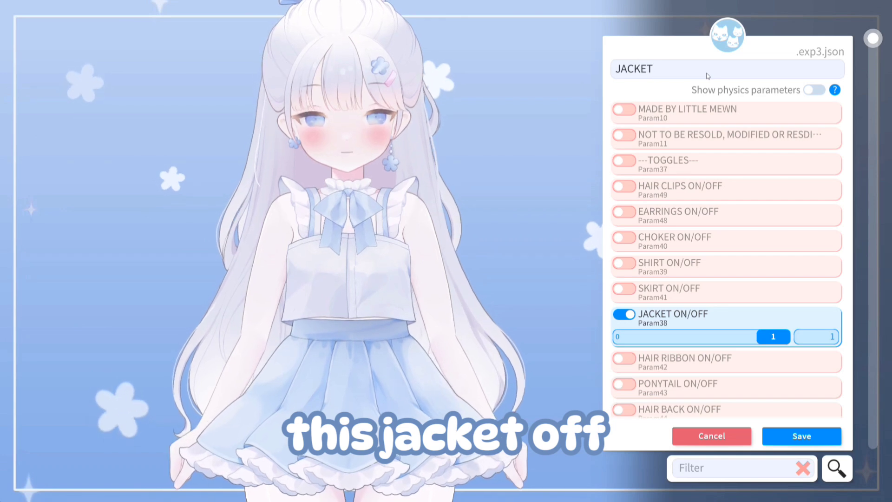
{"action": "left_click", "coordinate": [794, 436]}
- Start another new expression, including the jacket toggle and HAIR BACK set to 1
{"action": "left_click", "coordinate": [377, 164]}
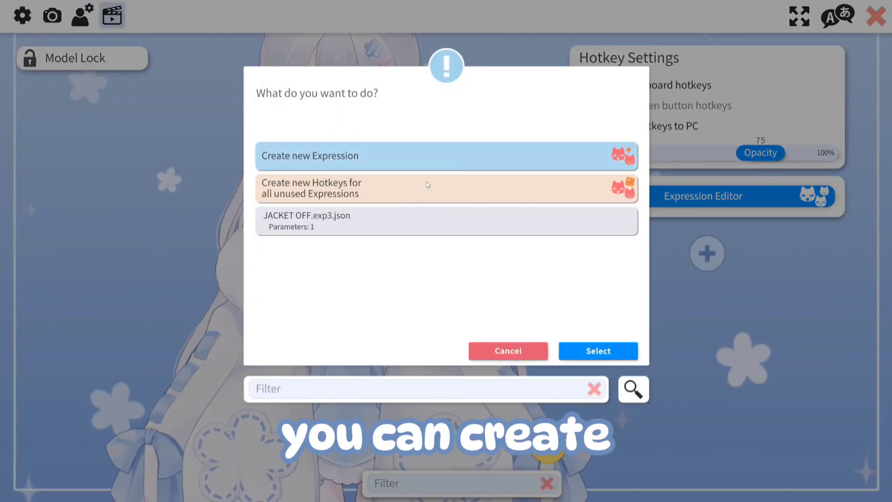
{"action": "left_click", "coordinate": [598, 351]}
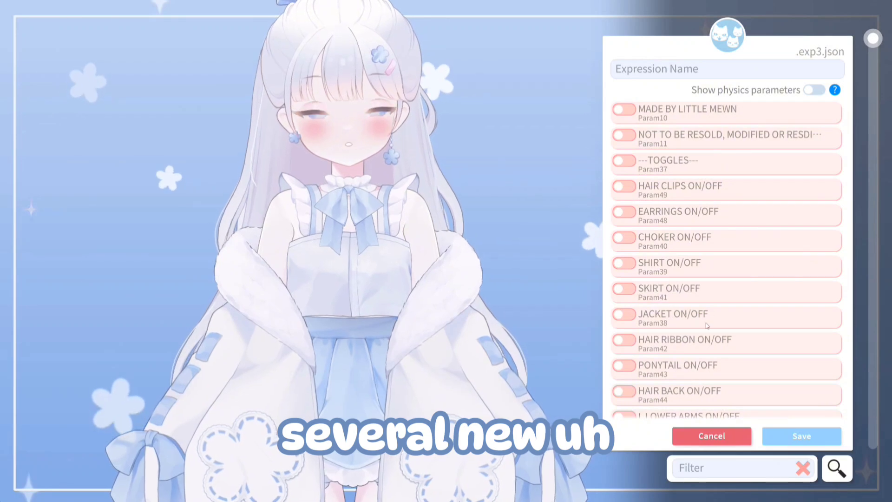
{"action": "left_click", "coordinate": [624, 315]}
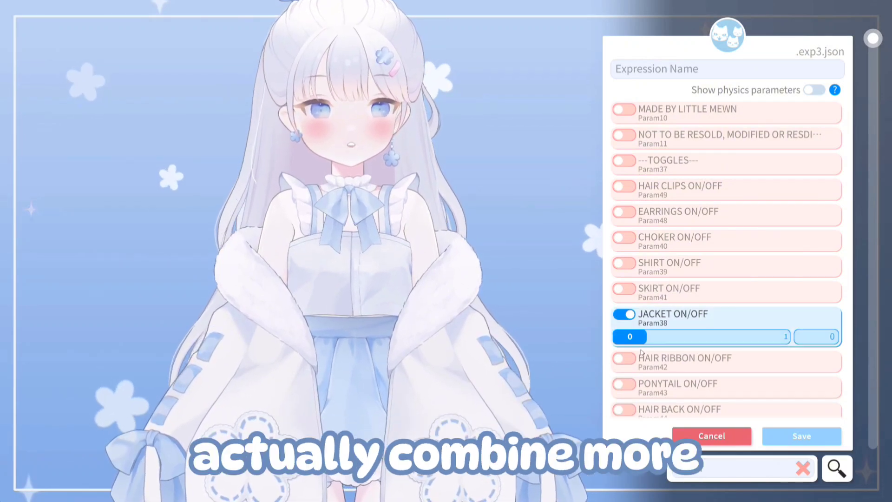
{"action": "left_click", "coordinate": [625, 212]}
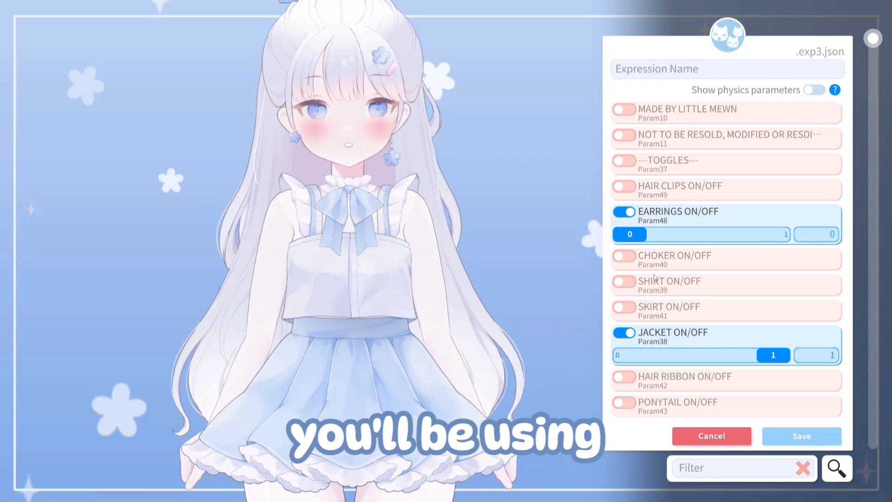
{"action": "left_click", "coordinate": [624, 212]}
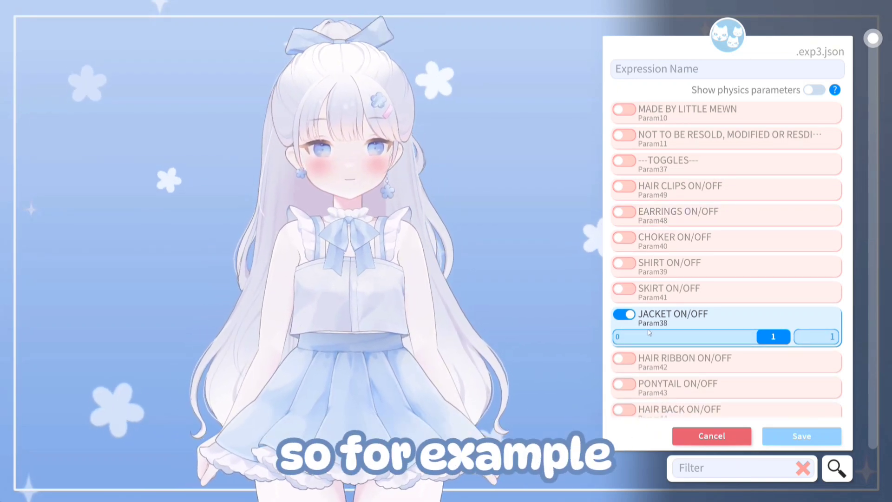
{"action": "scroll", "coordinate": [665, 343], "scroll_direction": "down", "scroll_amount": 1}
{"action": "scroll", "coordinate": [665, 343], "scroll_direction": "down", "scroll_amount": 1}
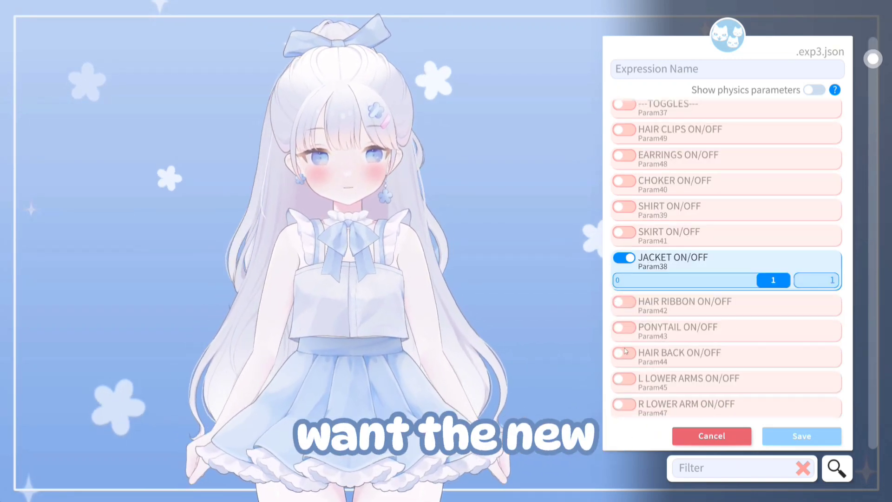
{"action": "left_click", "coordinate": [656, 366]}
{"action": "left_click_drag", "start_coordinate": [630, 375], "coordinate": [774, 375]}
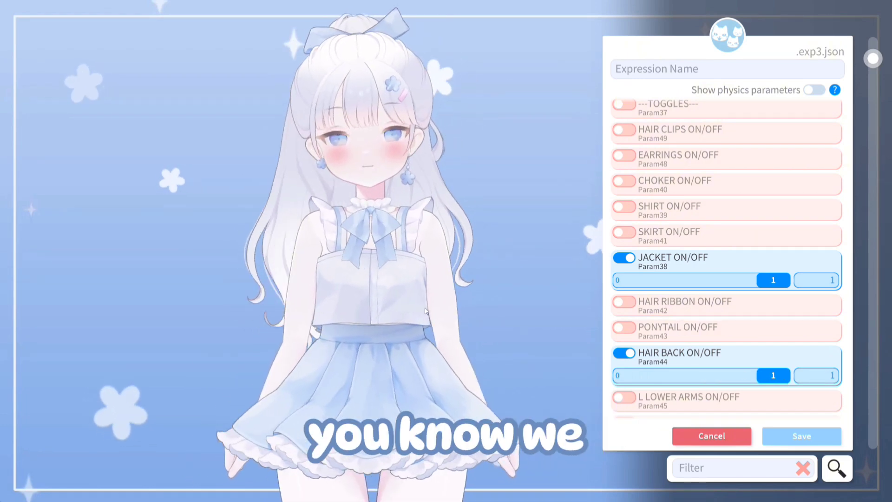
- Add L LOWER ARMS, SHIRT, SKIRT and CHOKER, setting CHOKER to 1
{"action": "scroll", "coordinate": [672, 315], "scroll_direction": "down", "scroll_amount": 4}
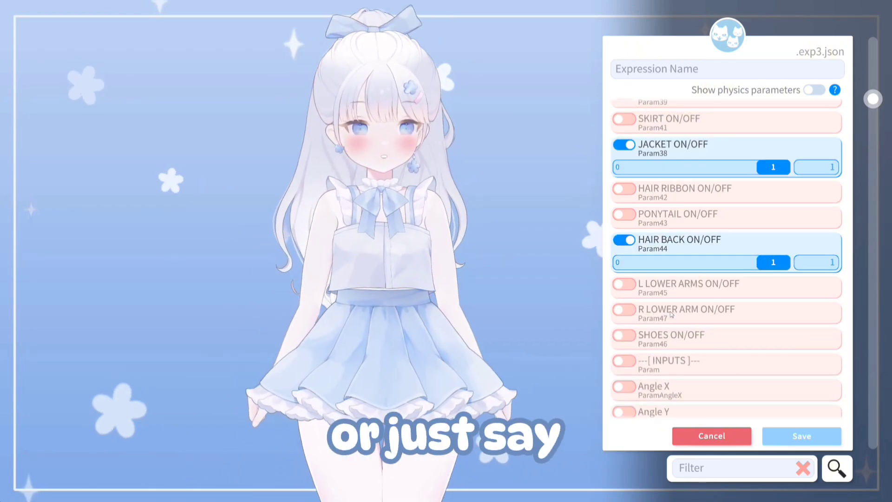
{"action": "left_click", "coordinate": [623, 284]}
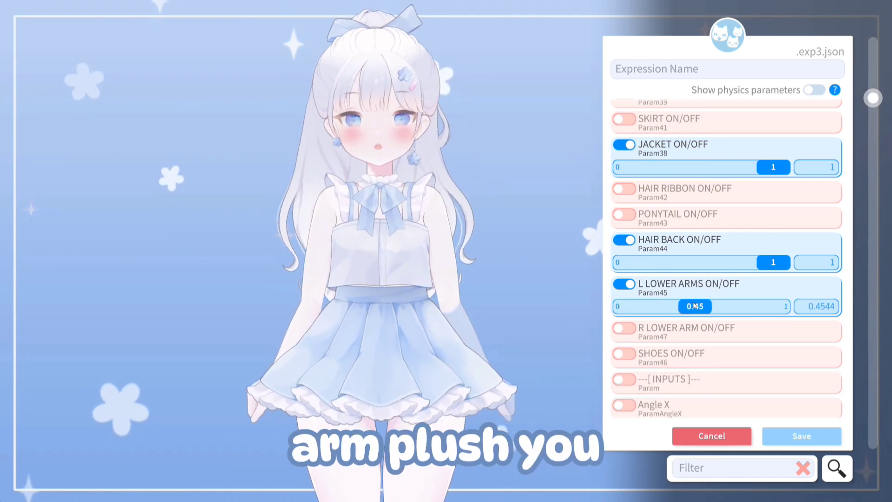
{"action": "left_click_drag", "start_coordinate": [695, 306], "coordinate": [792, 298]}
{"action": "left_click_drag", "start_coordinate": [630, 305], "coordinate": [792, 304]}
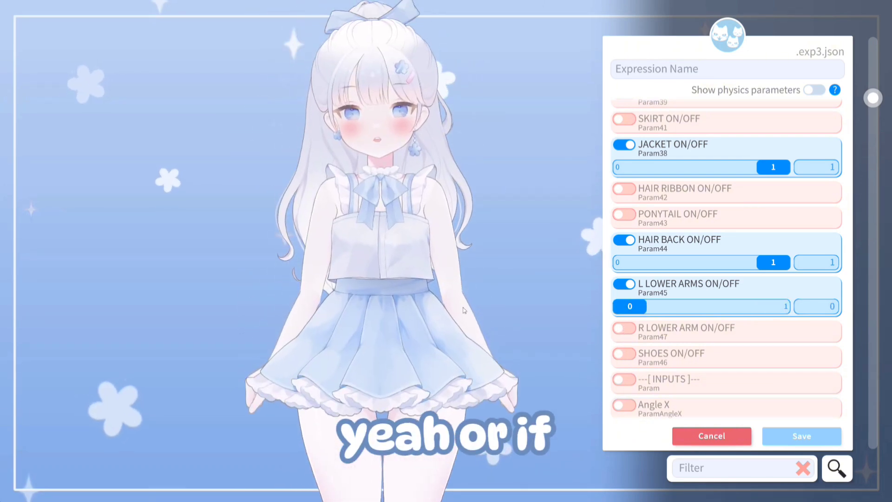
{"action": "scroll", "coordinate": [689, 216], "scroll_direction": "up", "scroll_amount": 2}
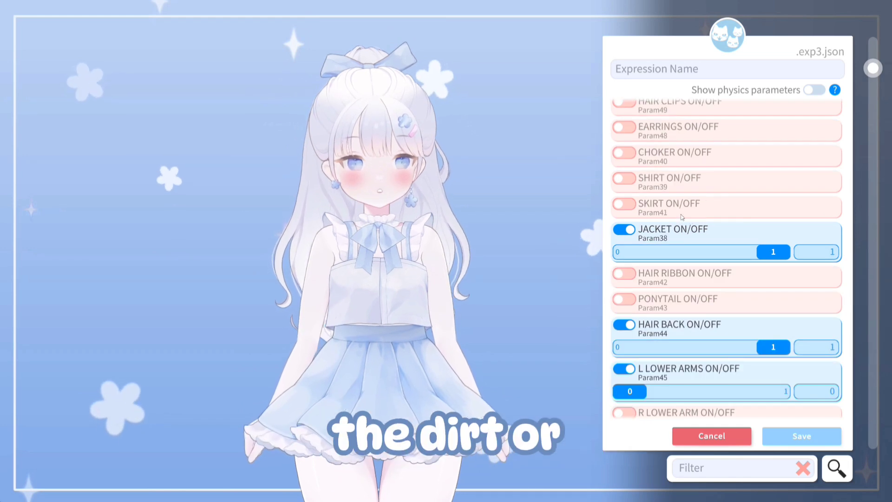
{"action": "left_click", "coordinate": [625, 181]}
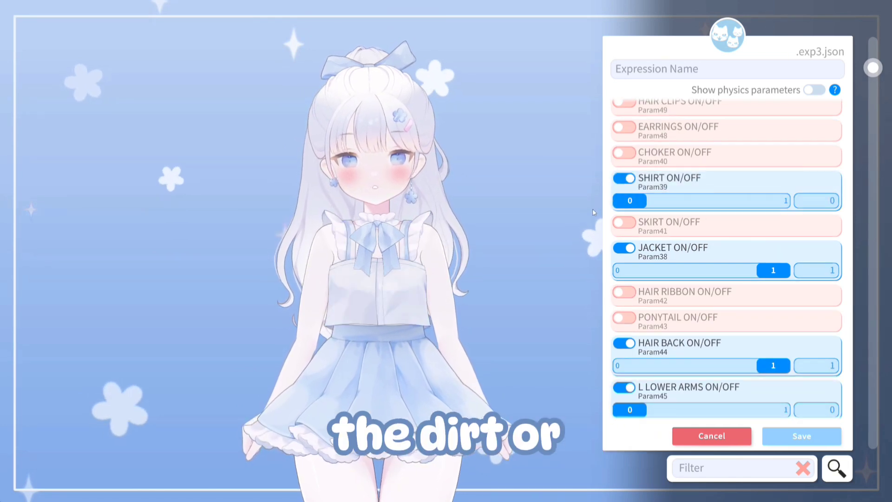
{"action": "left_click", "coordinate": [622, 225]}
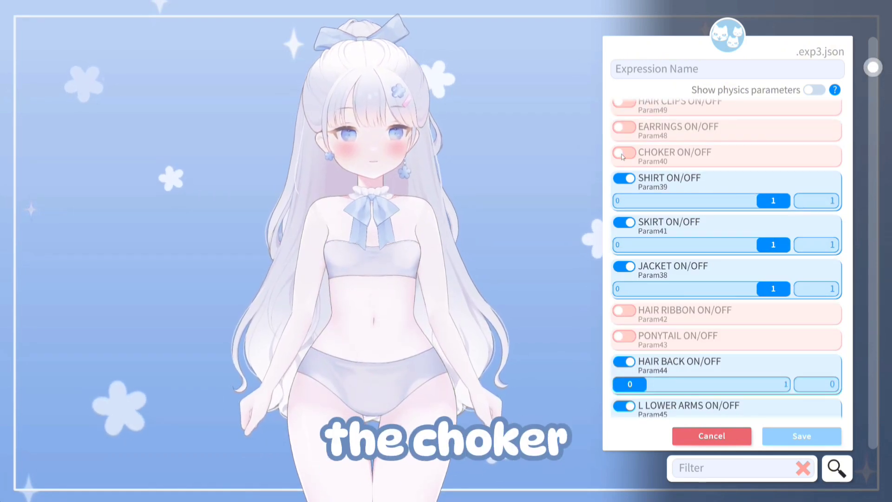
{"action": "left_click", "coordinate": [625, 153]}
{"action": "left_click_drag", "start_coordinate": [654, 176], "coordinate": [773, 175]}
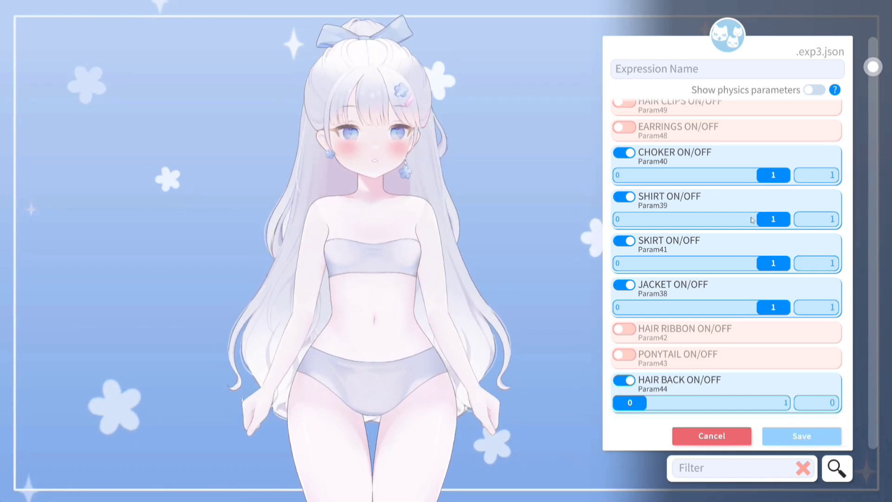
- Add HAIR CLIPS at 1, name the expression CLOTHES OFF, and save it
{"action": "scroll", "coordinate": [753, 220], "scroll_direction": "up", "scroll_amount": 3}
{"action": "left_click", "coordinate": [675, 188]}
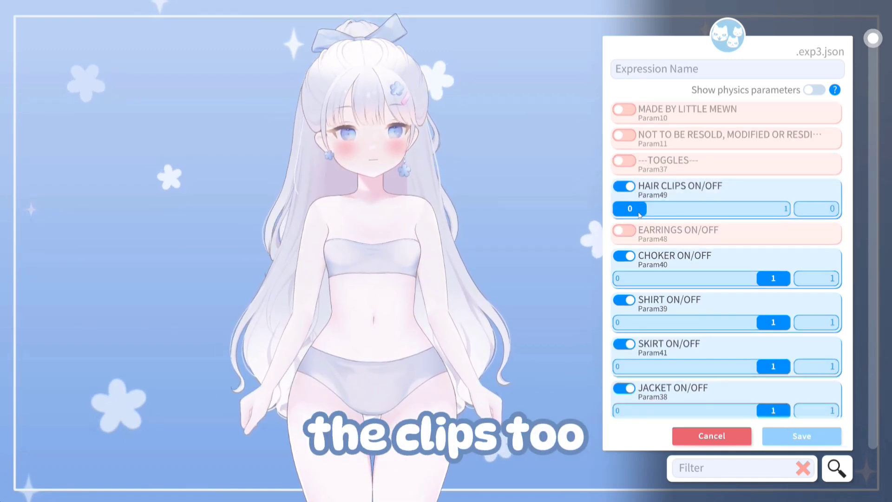
{"action": "left_click_drag", "start_coordinate": [640, 215], "coordinate": [774, 208]}
{"action": "left_click", "coordinate": [604, 70]}
{"action": "type", "text": "CLOTHES OFF"}
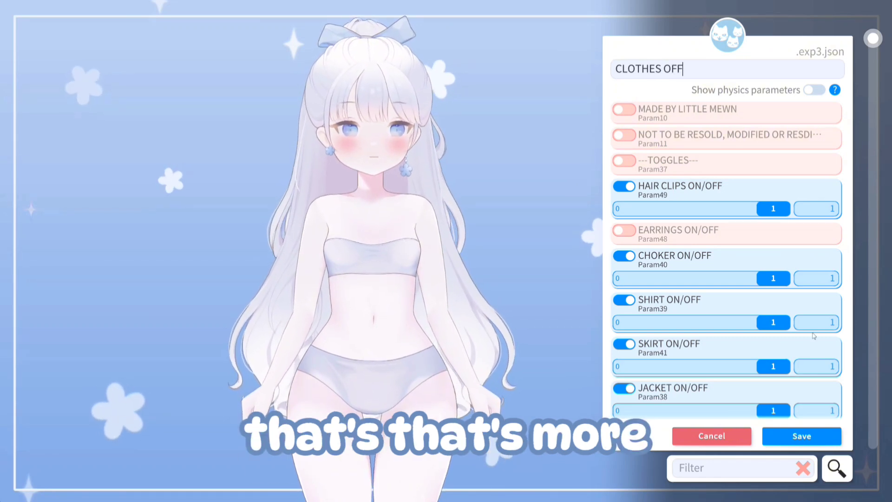
{"action": "left_click", "coordinate": [802, 437]}
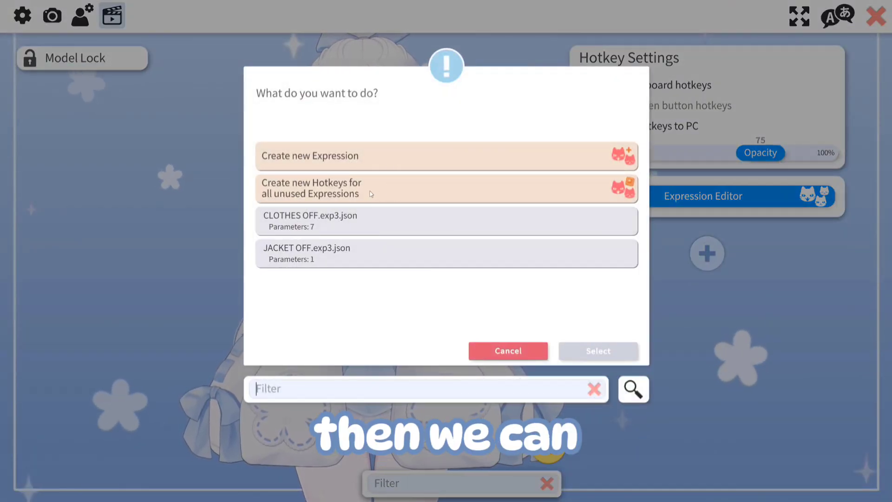
- Create new hotkeys for all unused expressions, accepting the two new hotkeys
{"action": "left_click", "coordinate": [332, 195]}
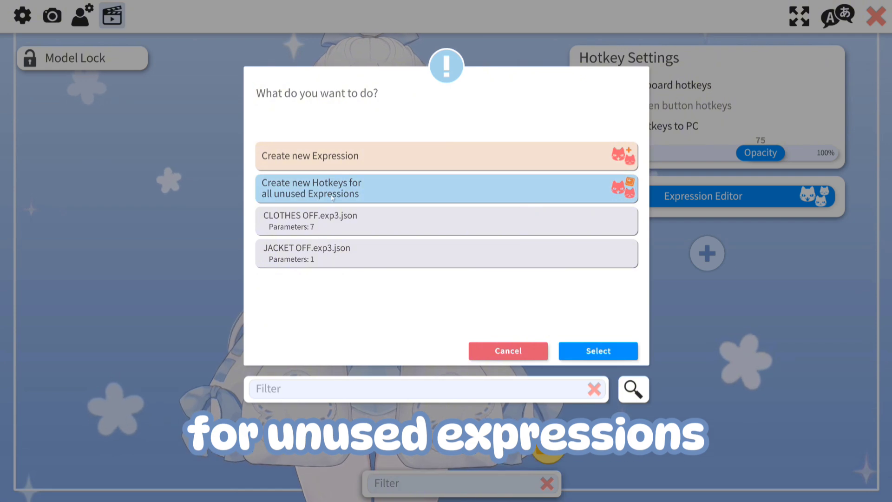
{"action": "left_click", "coordinate": [594, 356]}
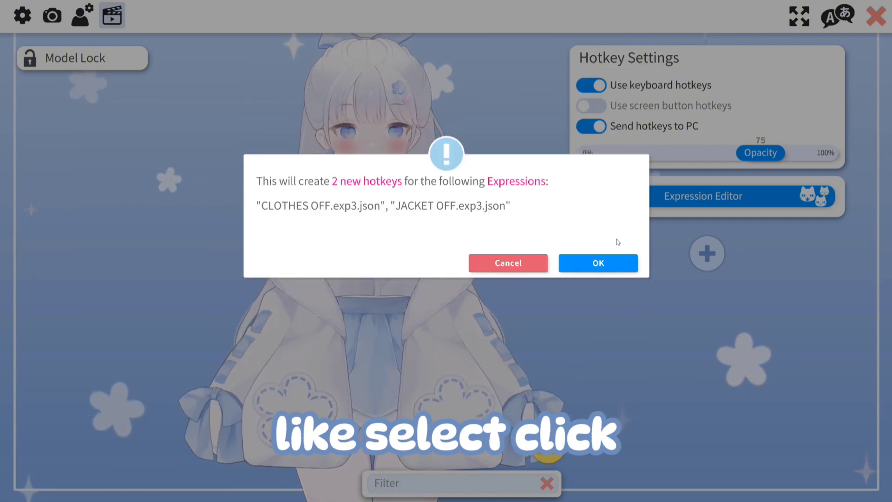
{"action": "left_click", "coordinate": [604, 261]}
{"action": "scroll", "coordinate": [697, 242], "scroll_direction": "down", "scroll_amount": 3}
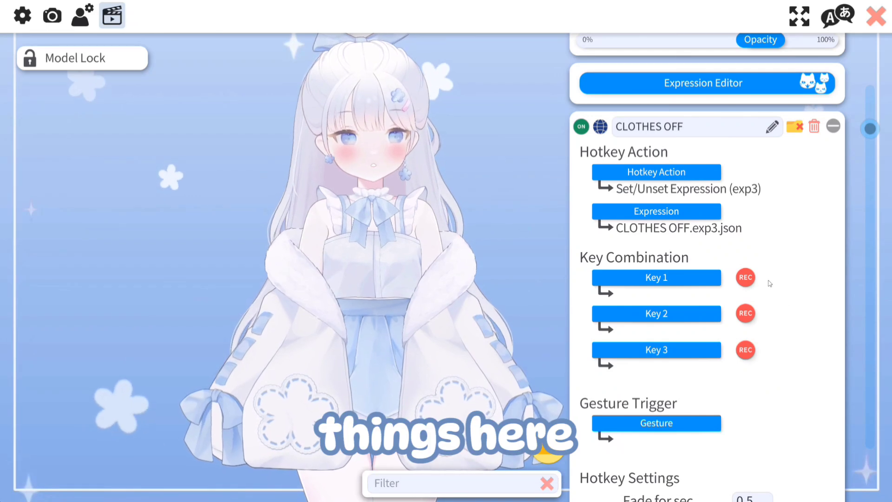
- Bind the CLOTHES OFF hotkey to MiddleMouseButton as Key 1 and N1 as Key 2
{"action": "left_click", "coordinate": [629, 279]}
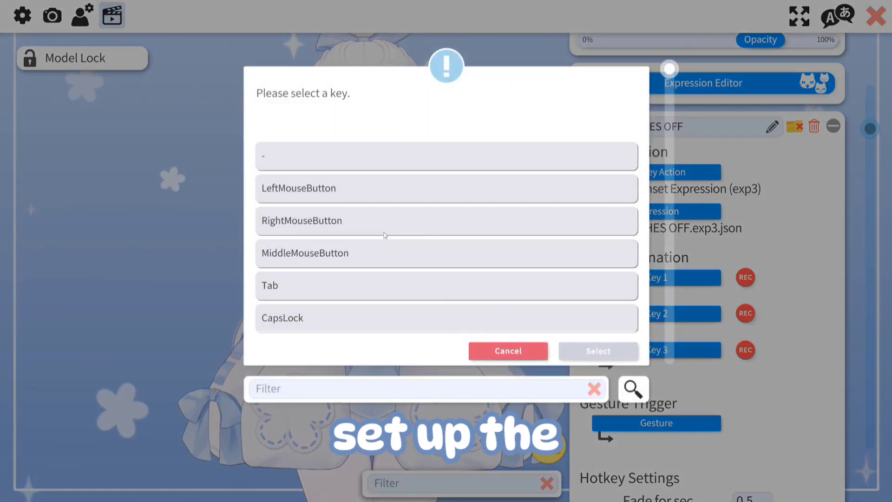
{"action": "left_click", "coordinate": [379, 265]}
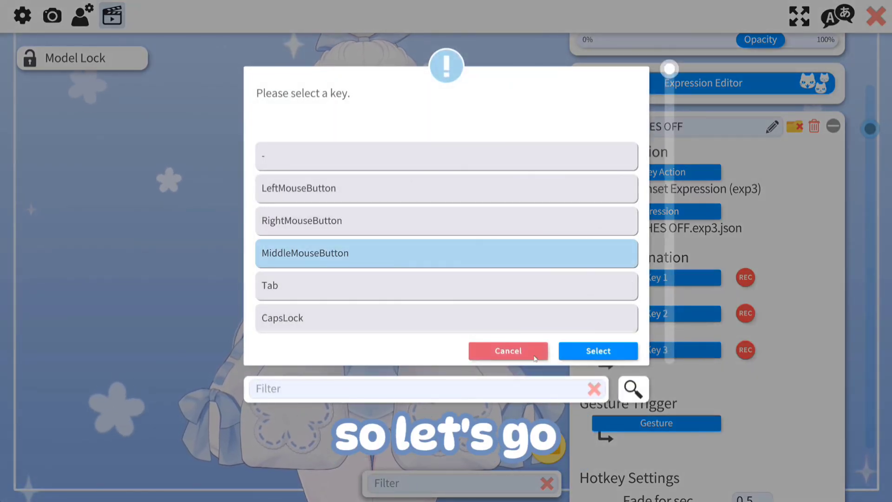
{"action": "left_click", "coordinate": [617, 356]}
{"action": "left_click", "coordinate": [639, 313]}
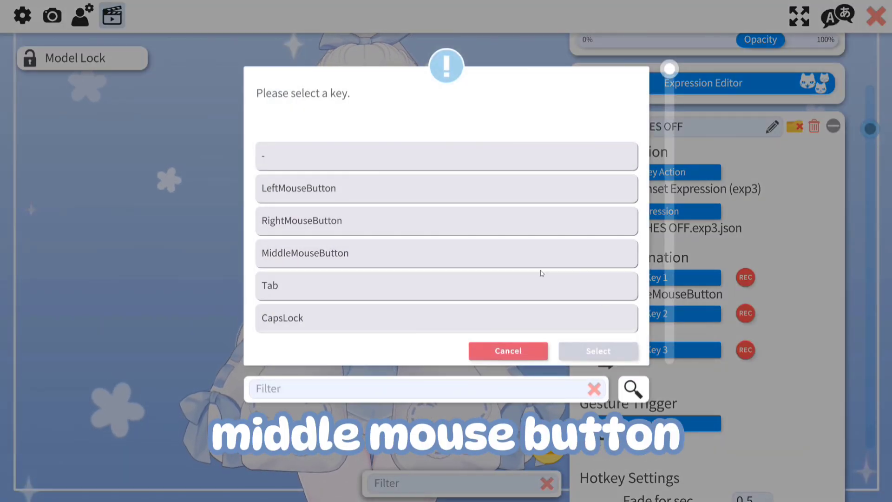
{"action": "scroll", "coordinate": [322, 249], "scroll_direction": "down", "scroll_amount": 10}
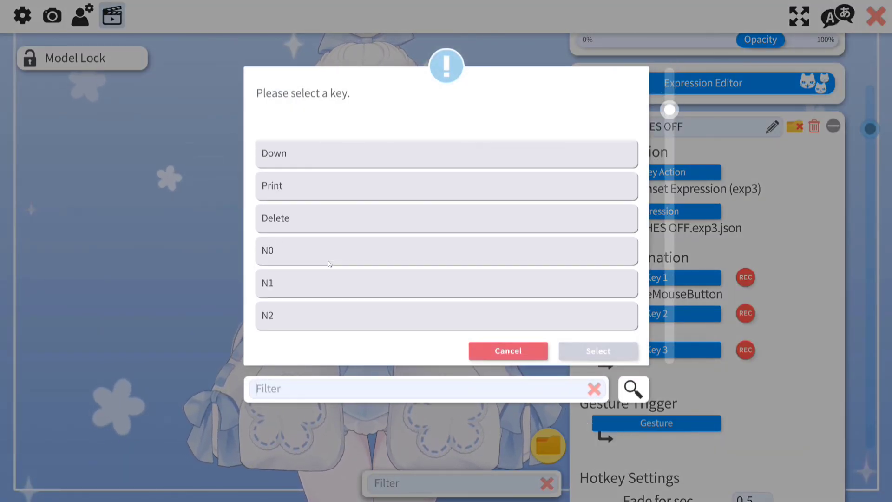
{"action": "scroll", "coordinate": [329, 263], "scroll_direction": "down", "scroll_amount": 3}
{"action": "scroll", "coordinate": [325, 186], "scroll_direction": "up", "scroll_amount": 2}
{"action": "left_click", "coordinate": [316, 197]}
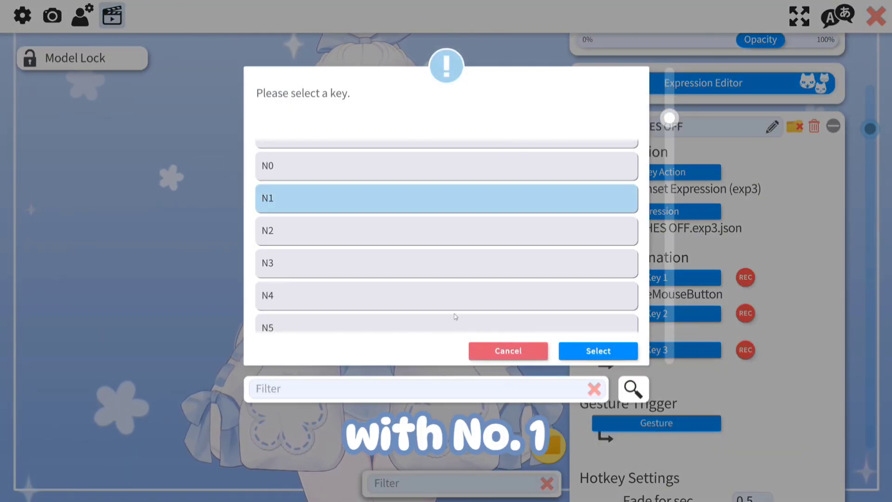
{"action": "left_click", "coordinate": [599, 351]}
- Test the CLOTHES OFF hotkey, toggling the outfit off, on, and off again
{"action": "key", "text": "1"}
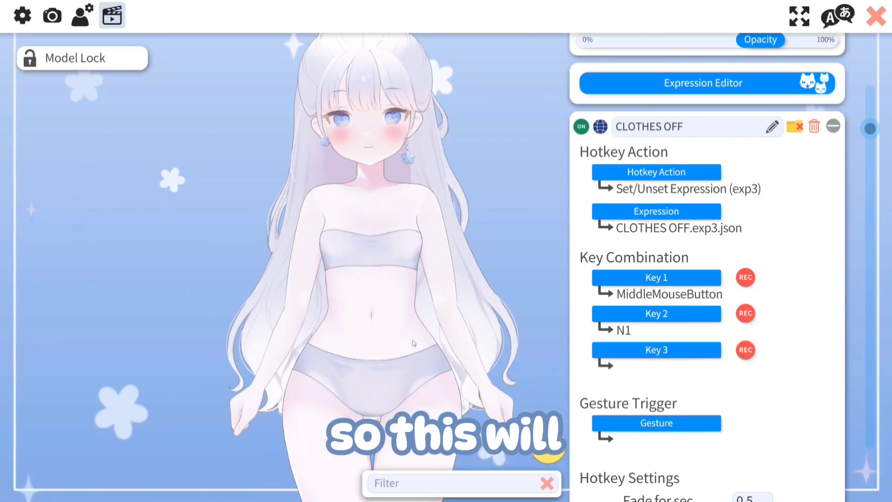
{"action": "key", "text": "1"}
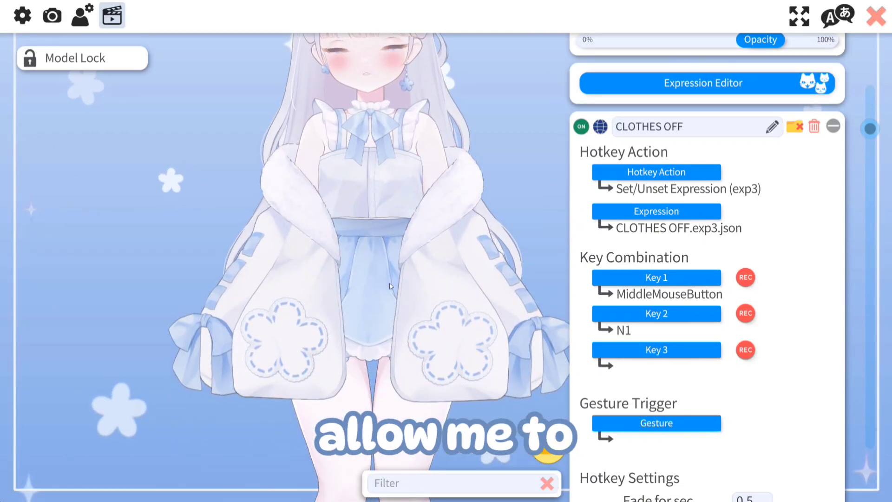
{"action": "key", "text": "1"}
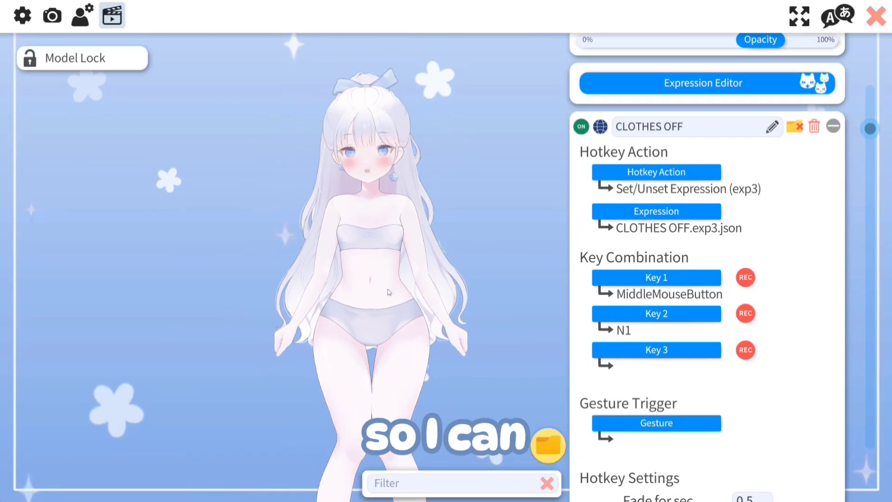